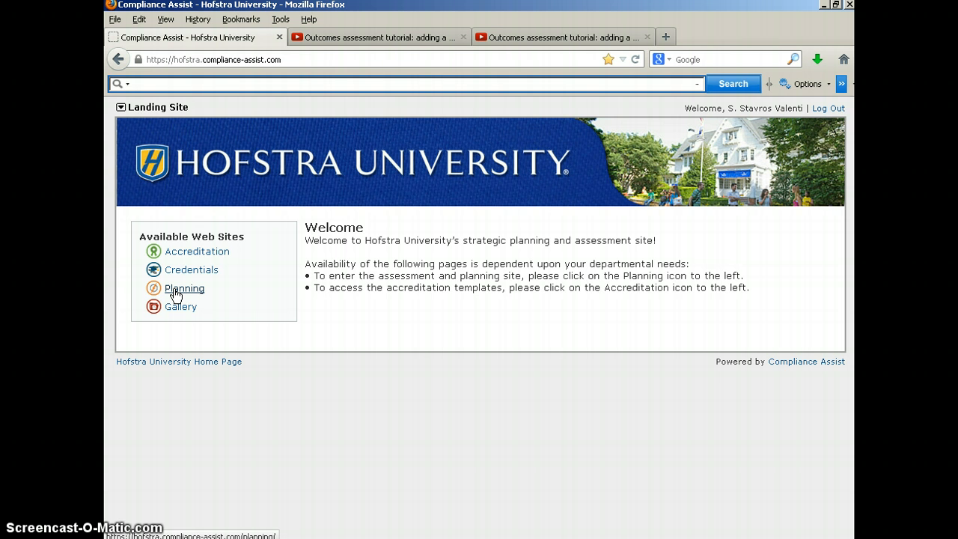
Open the Planning site and go to the Mission & Goals planning items on the personal dashboard.
click(179, 289)
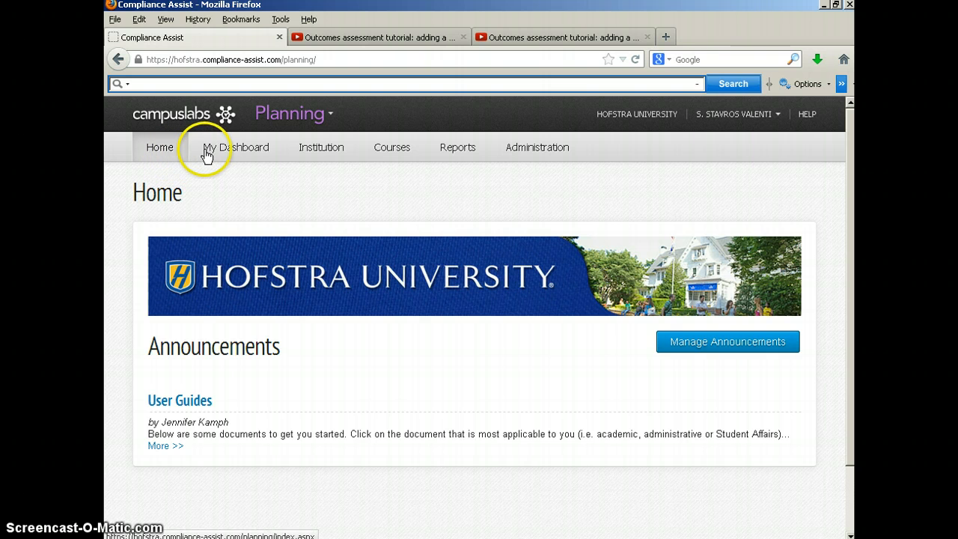
click(235, 149)
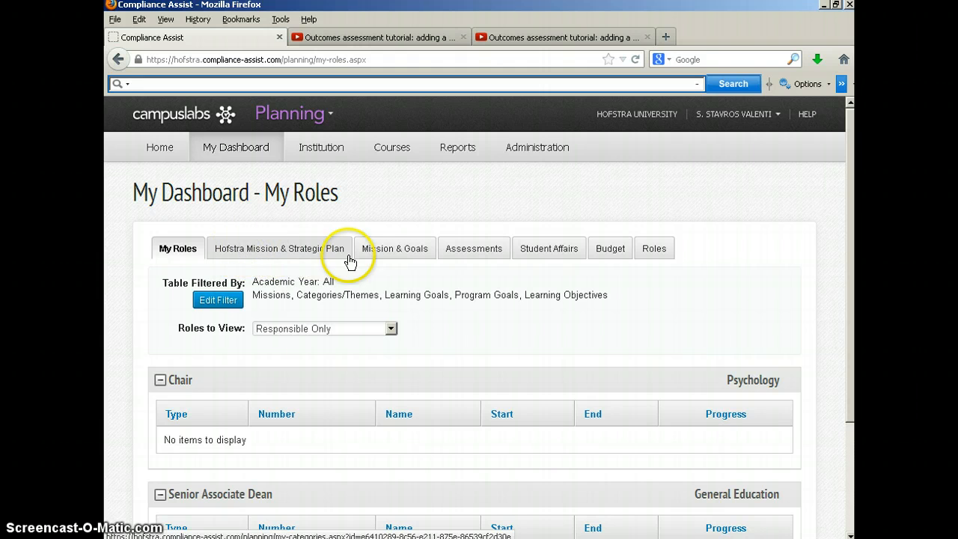
click(397, 253)
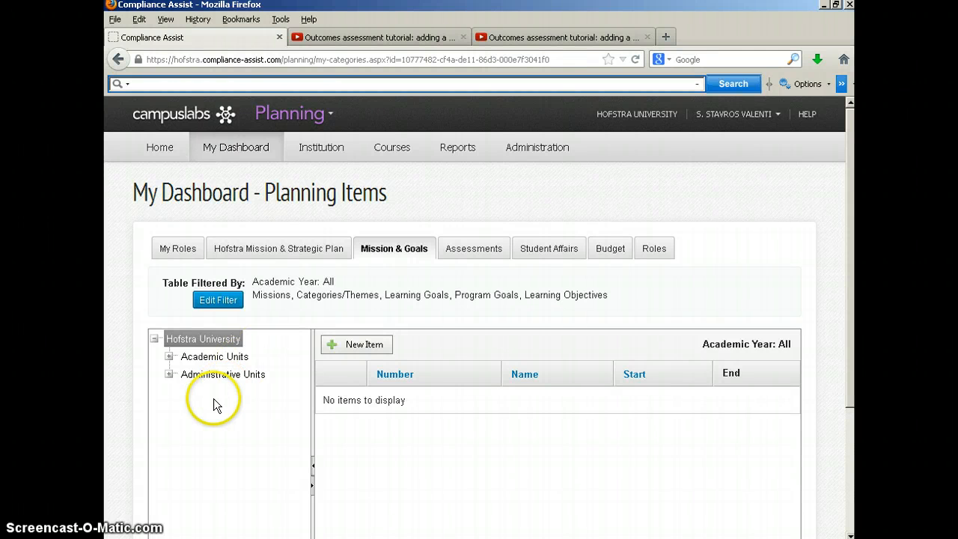
Expand Academic Units, Colleges, HCLAS and Psychology, widen the department tree, and open the Psychology BA program's items.
click(170, 357)
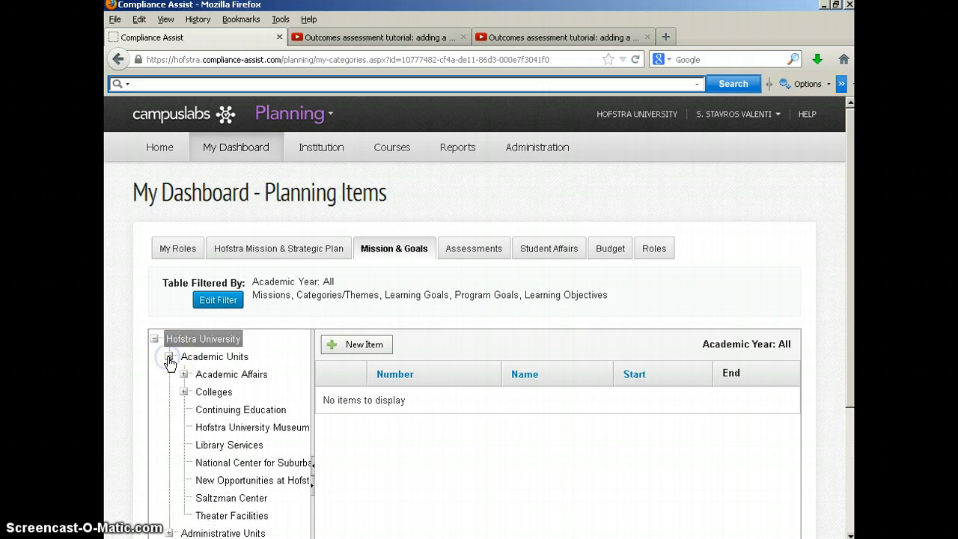
click(184, 392)
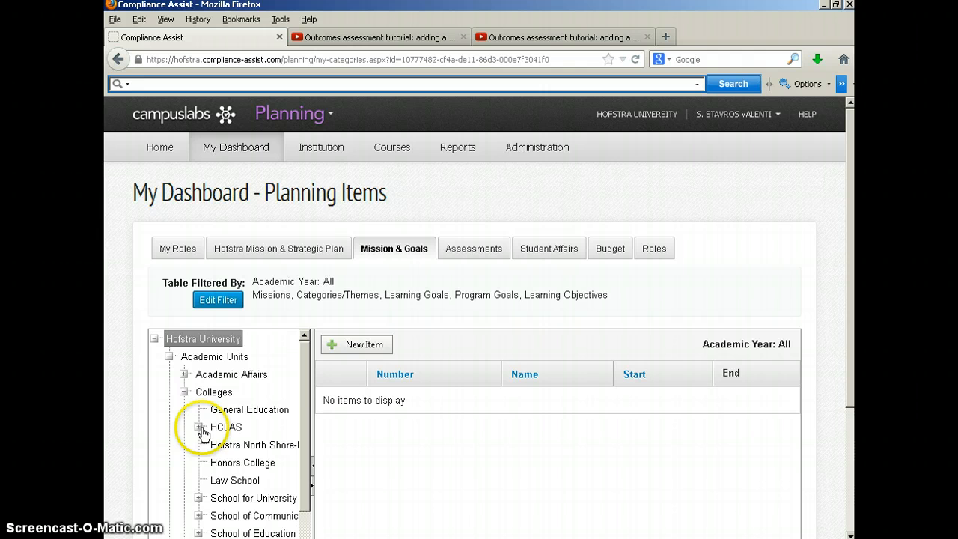
click(198, 428)
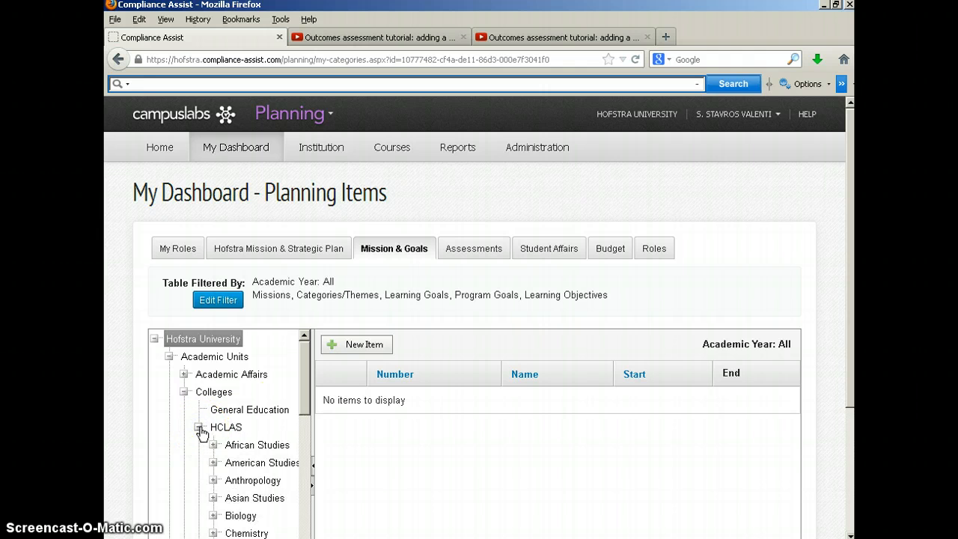
drag(304, 374, 301, 476)
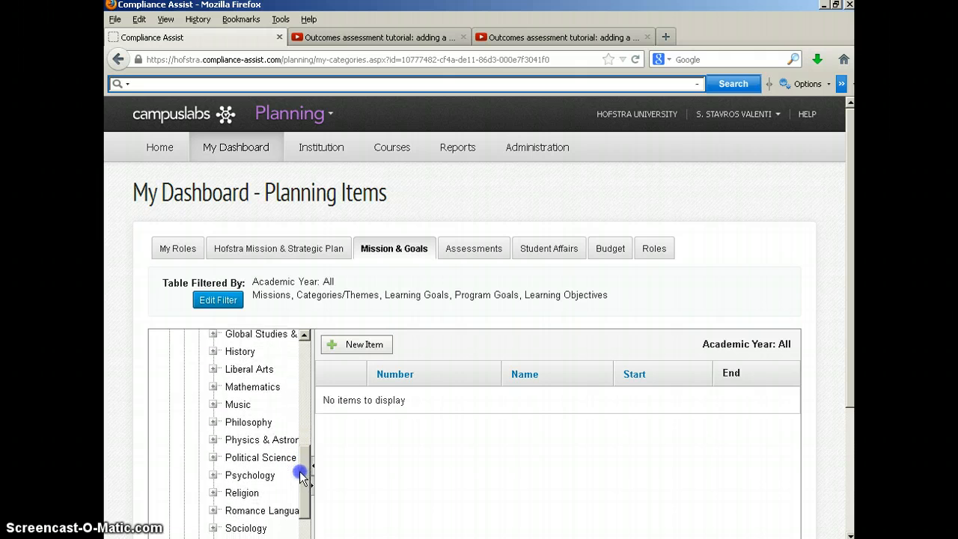
click(213, 476)
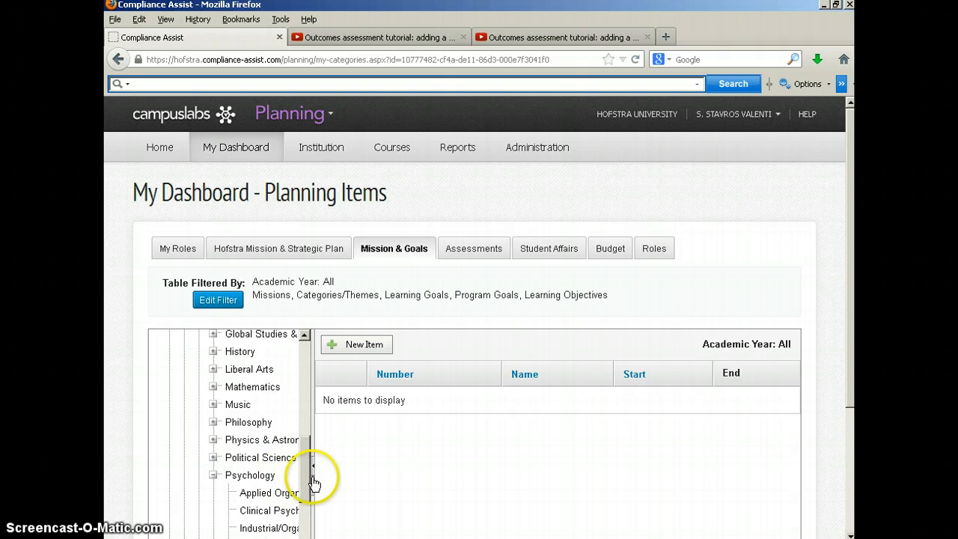
drag(316, 482, 358, 484)
click(280, 487)
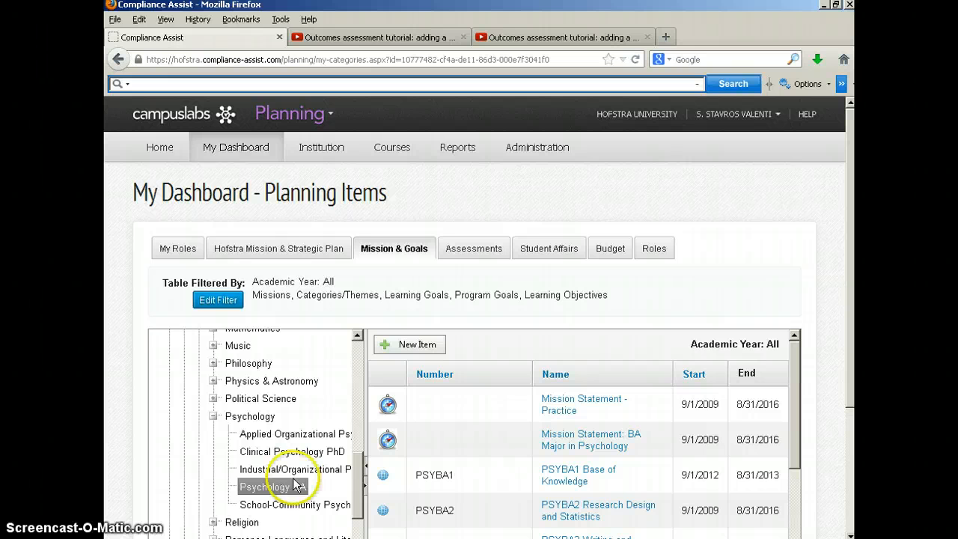
Create a new learning objective for Psychology BA and enter the number PSY_BA_Objective 1A.
click(434, 346)
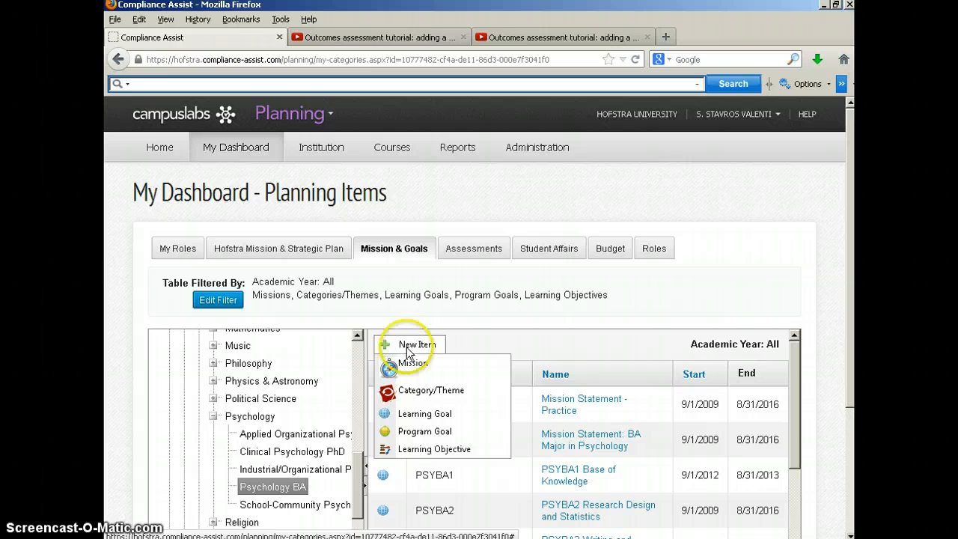
click(415, 453)
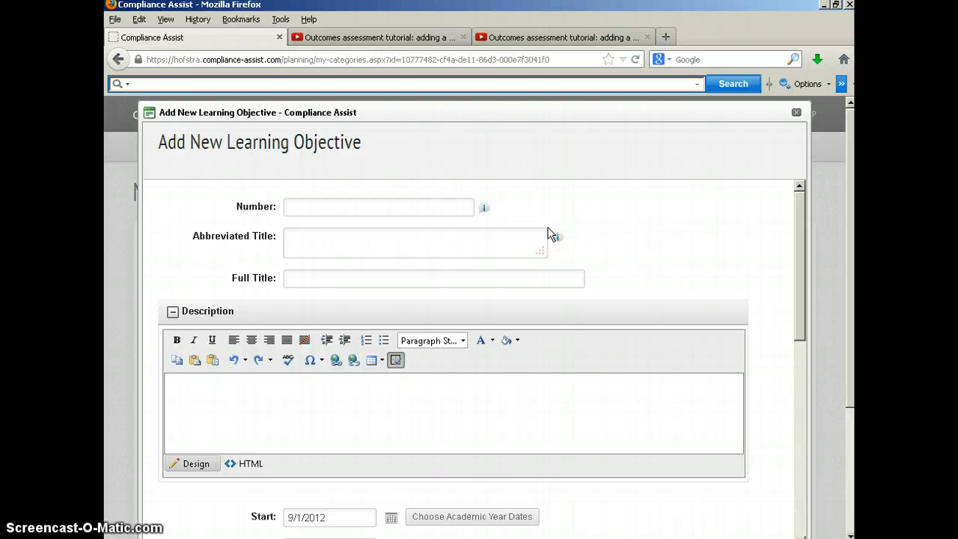
click(320, 204)
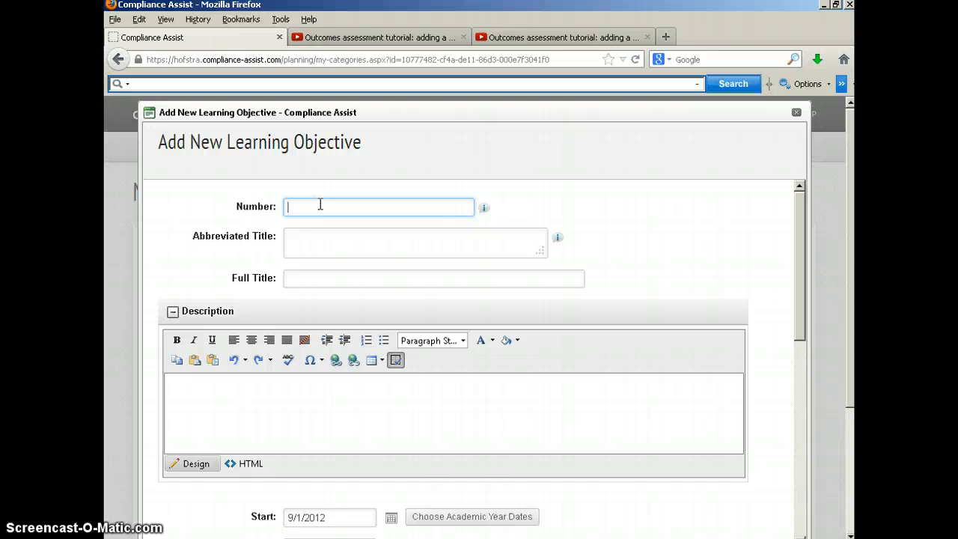
text(PSY_BA_Objective 1A)
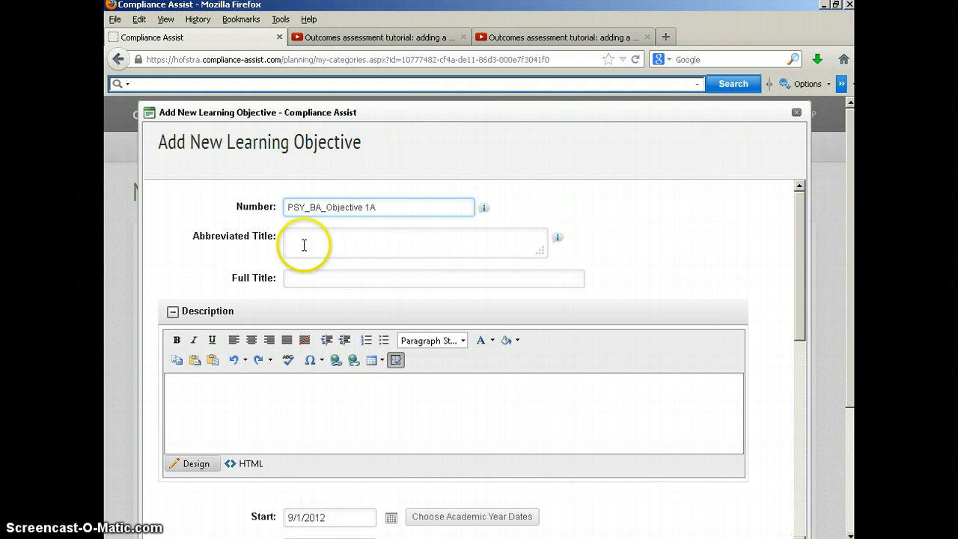
Enter "Core Knowledge - Basic Research" as the learning objective's abbreviated title.
click(309, 238)
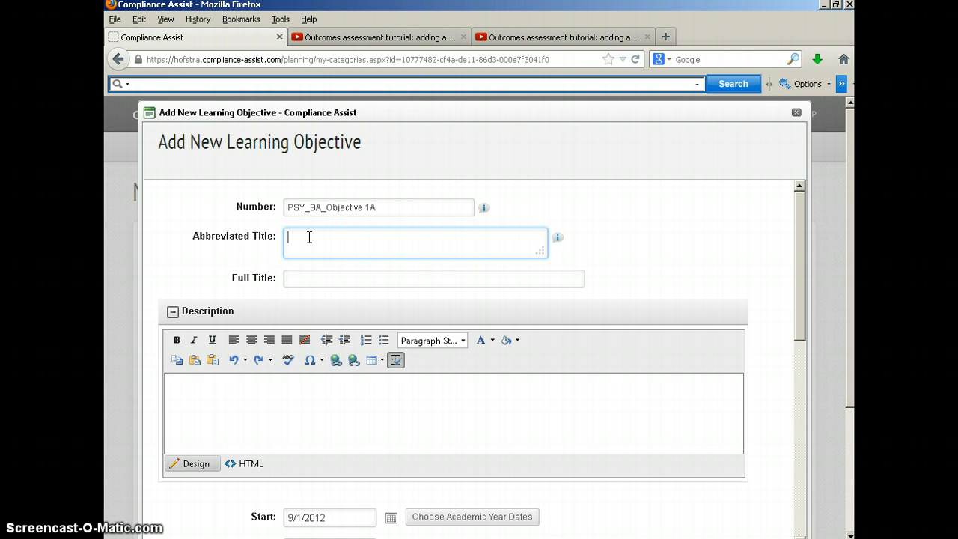
text(Core Knowledge)
text(- Basic)
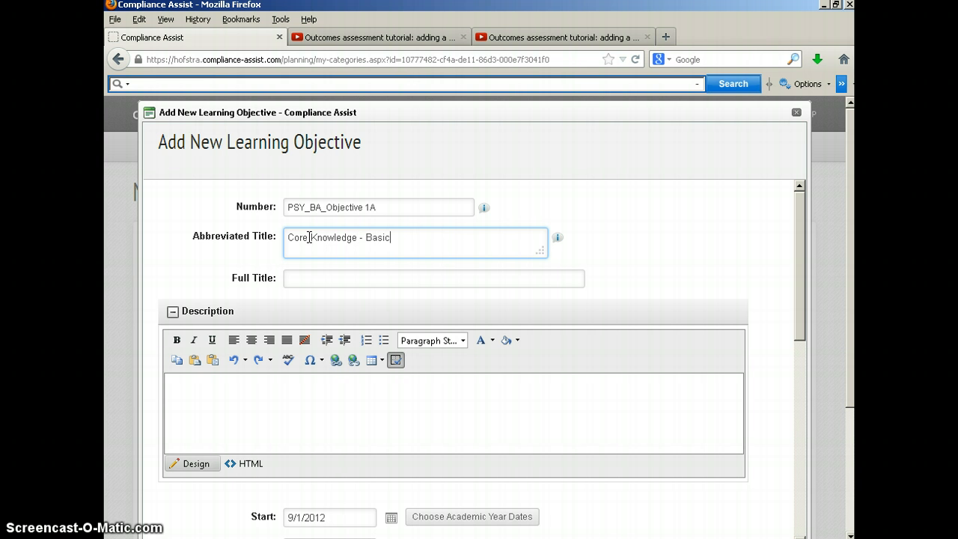
text( Research)
Copy the abbreviated title into the full title and check the length hint for the abbreviated title.
click(313, 282)
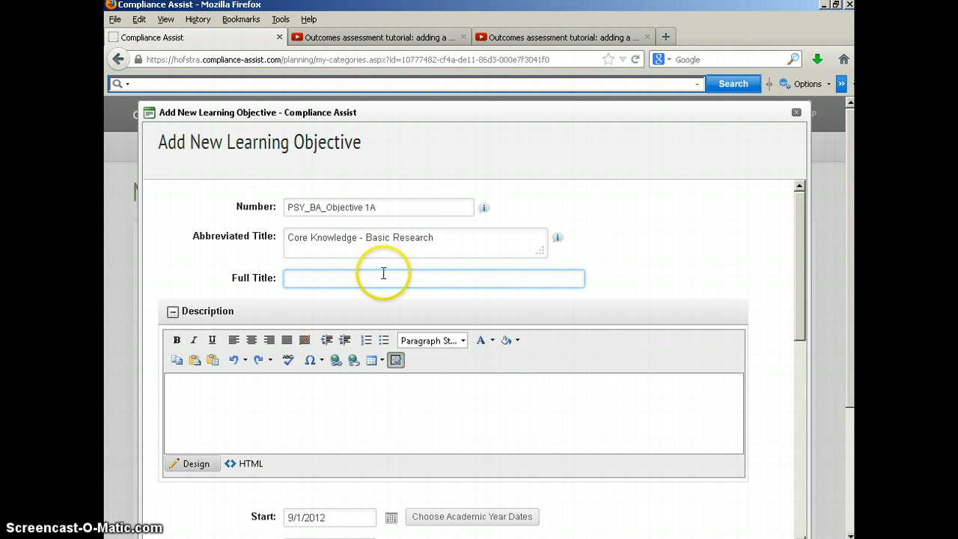
click(422, 238)
drag(434, 237, 274, 237)
key(ctrl+c)
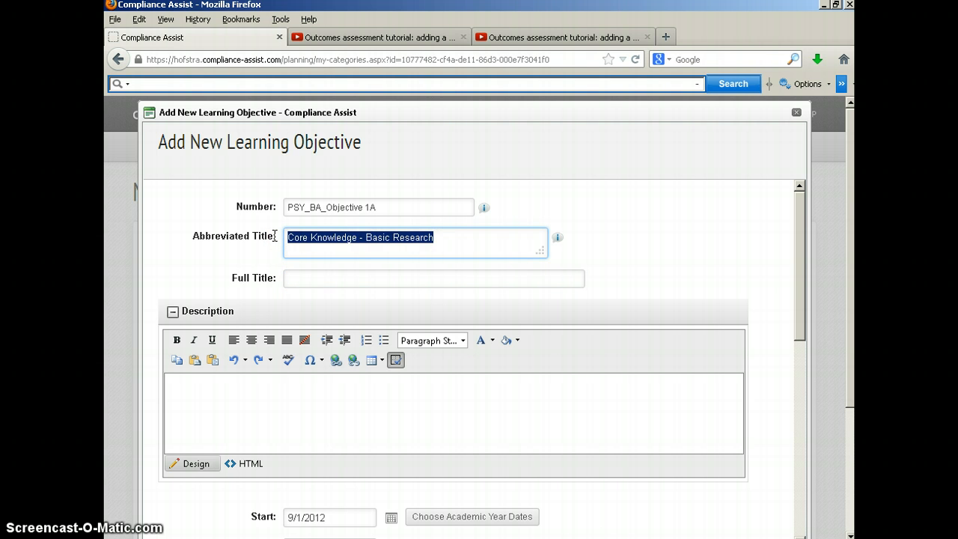
click(317, 279)
key(ctrl+v)
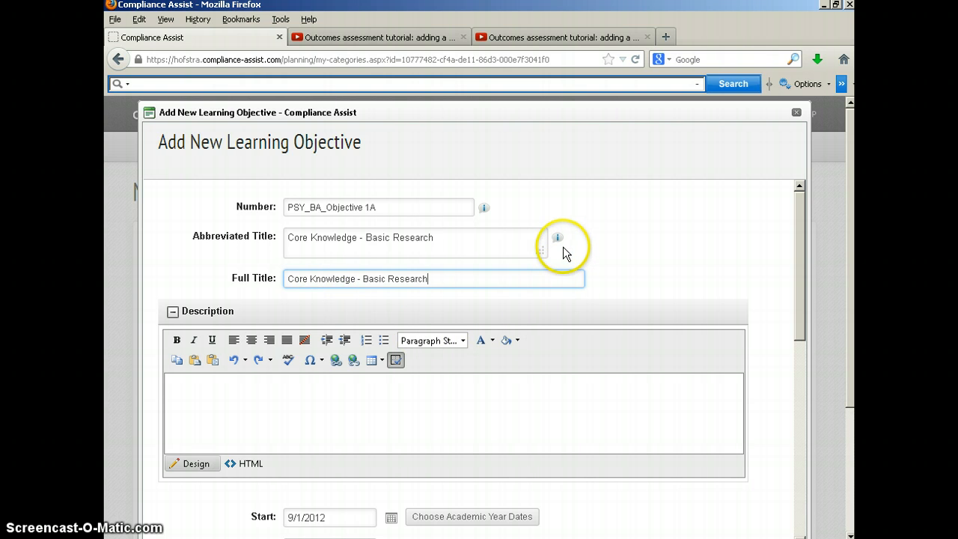
mouse_move(558, 239)
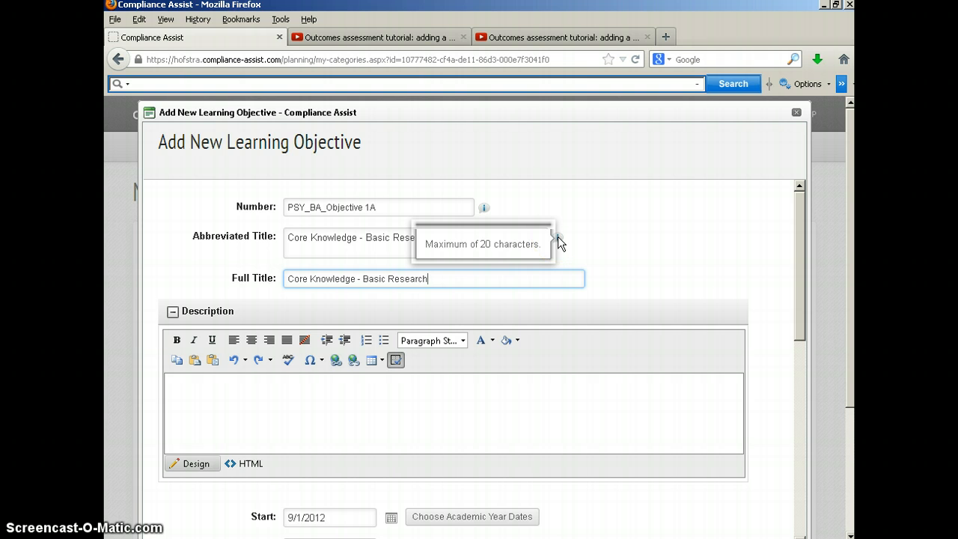
click(542, 277)
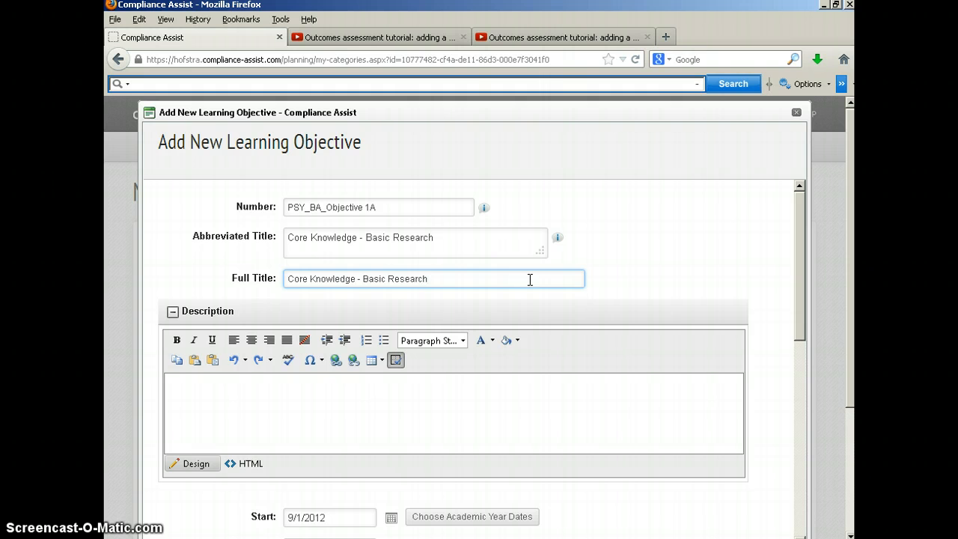
Leave the description empty and set the learning objective's progress to Completed.
click(268, 386)
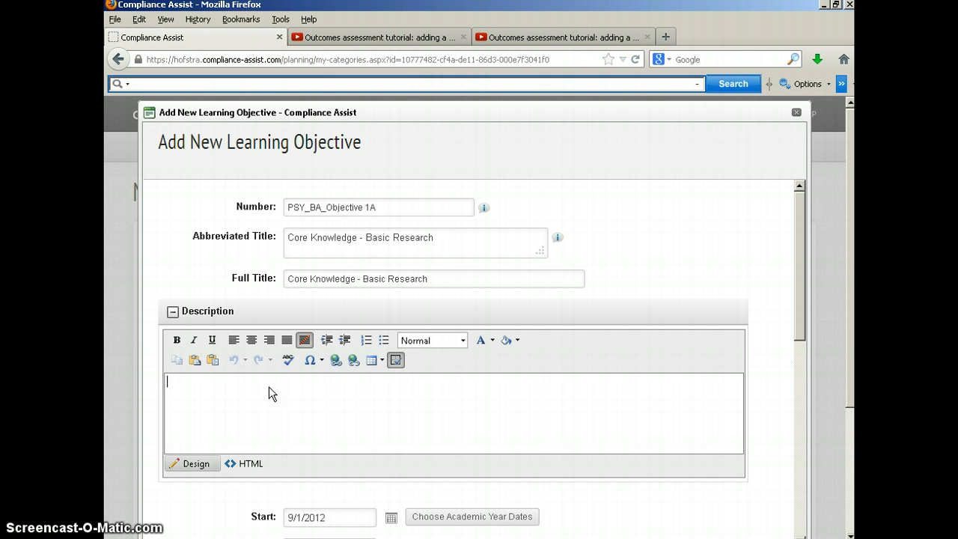
click(799, 230)
drag(799, 229, 798, 282)
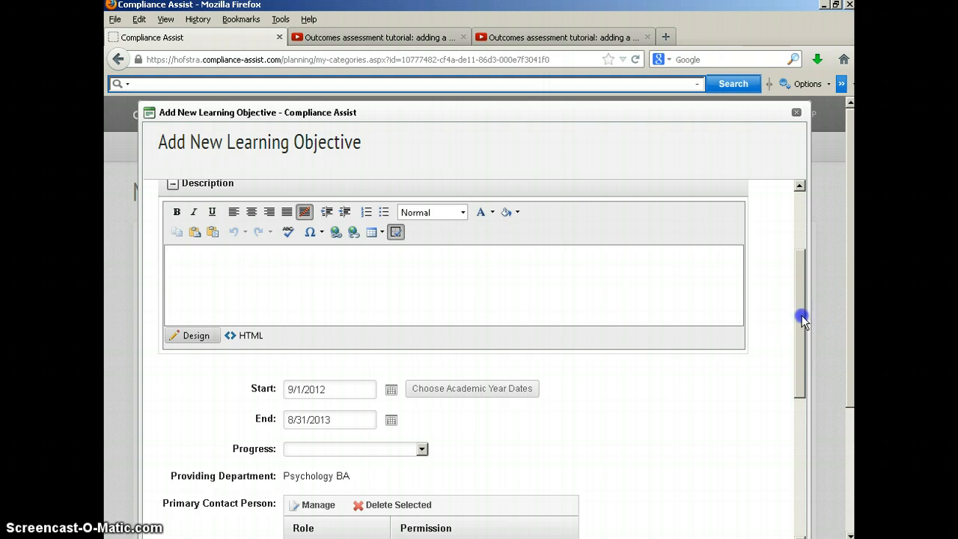
drag(801, 320, 796, 379)
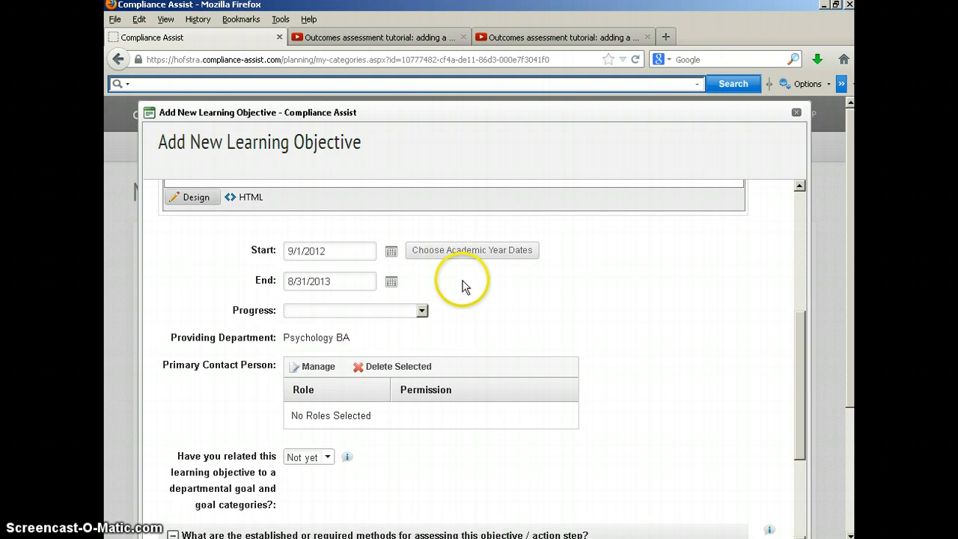
click(422, 311)
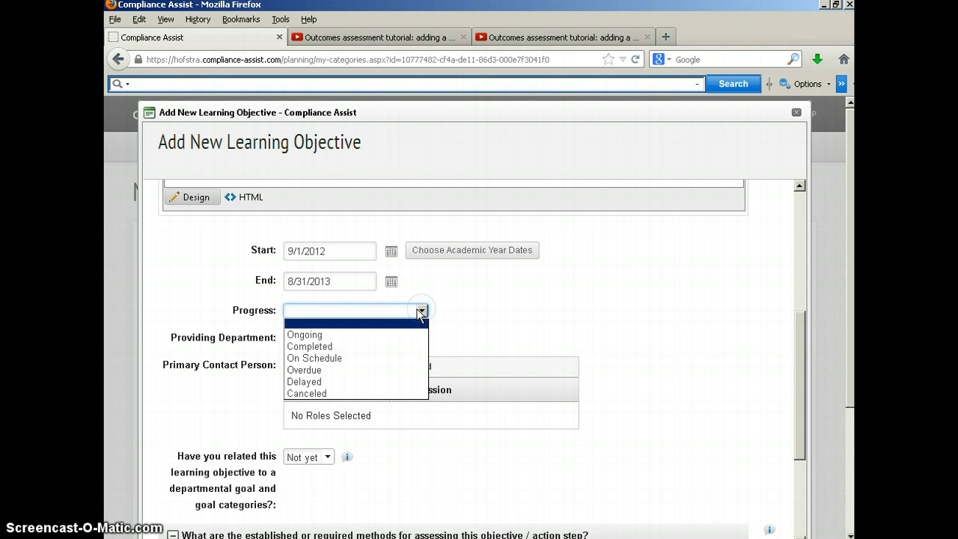
click(324, 349)
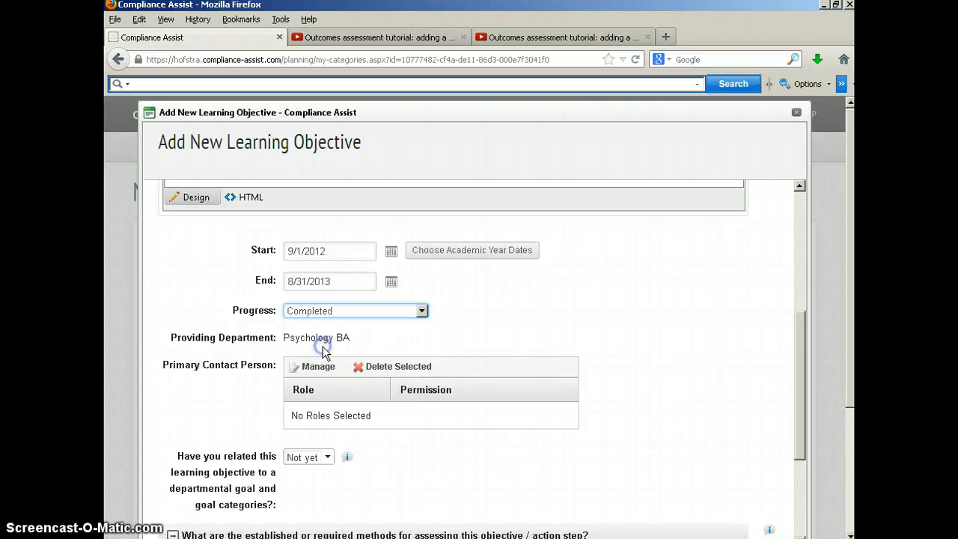
Review the remaining fields of the new learning objective and save it, keeping its form open.
drag(797, 327, 798, 354)
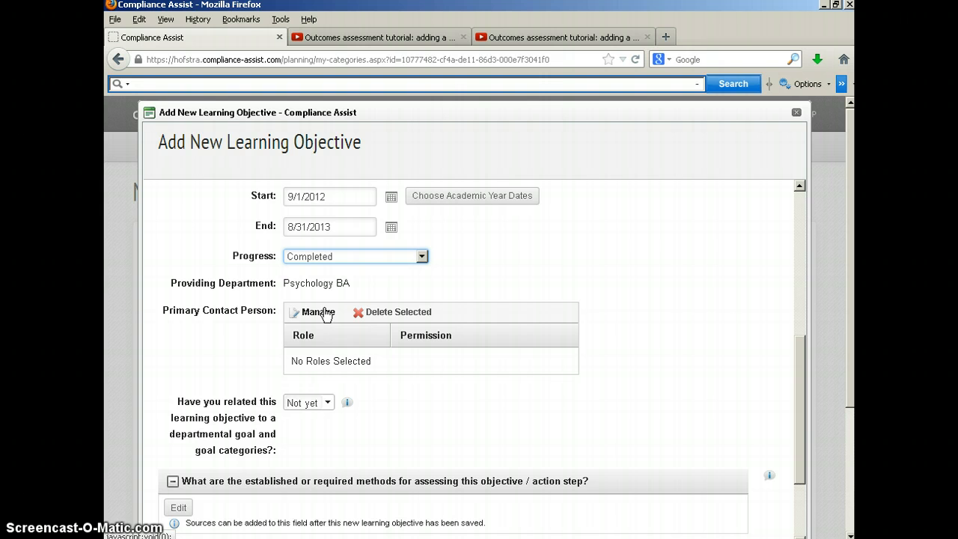
drag(806, 342, 799, 387)
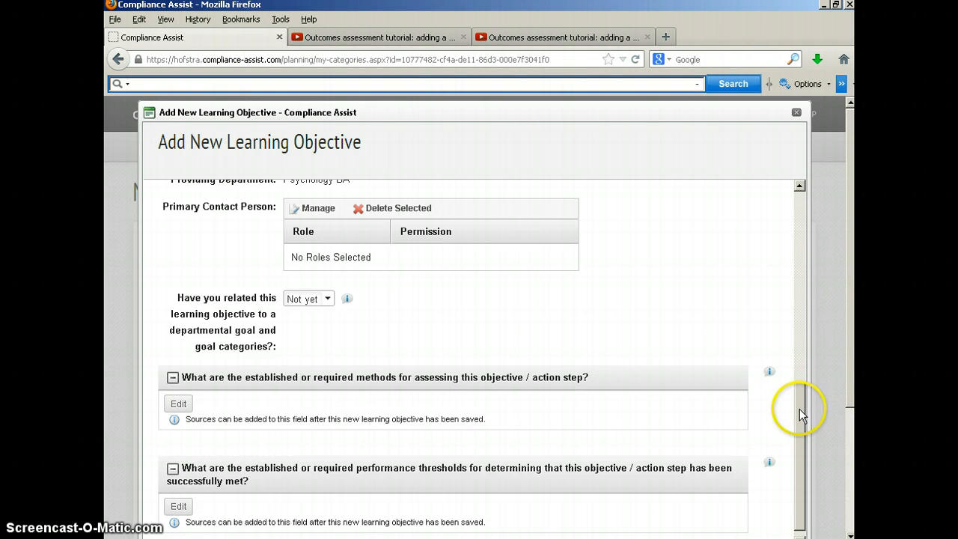
drag(799, 413, 800, 200)
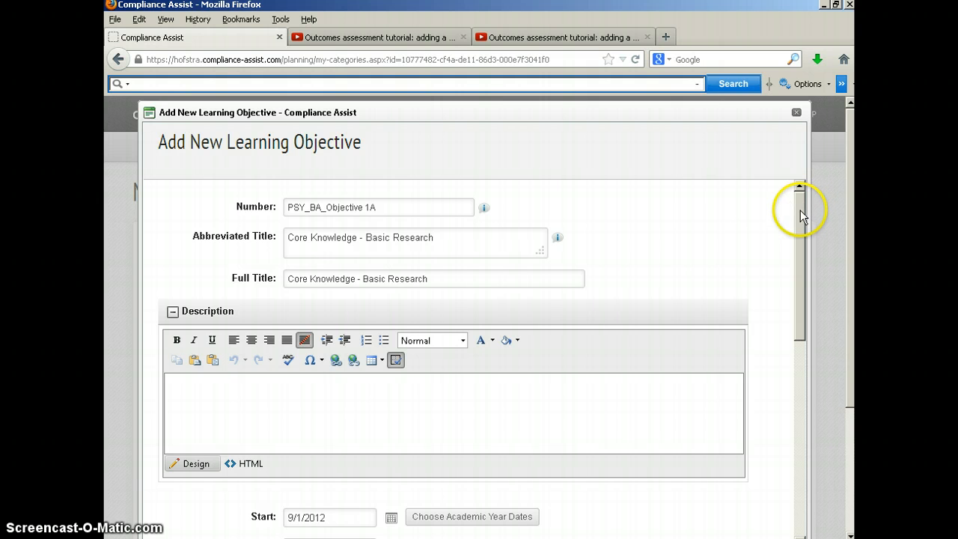
drag(800, 210, 787, 419)
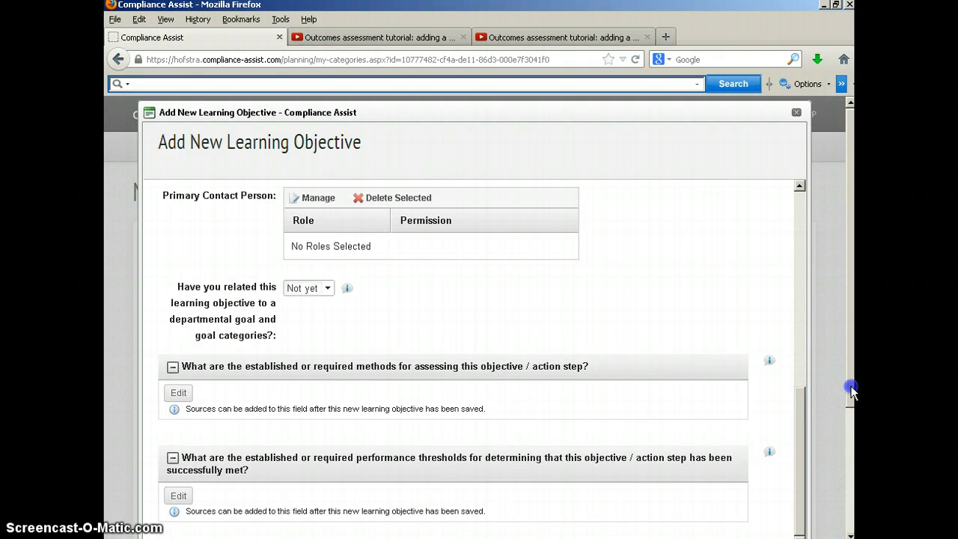
drag(849, 390, 855, 520)
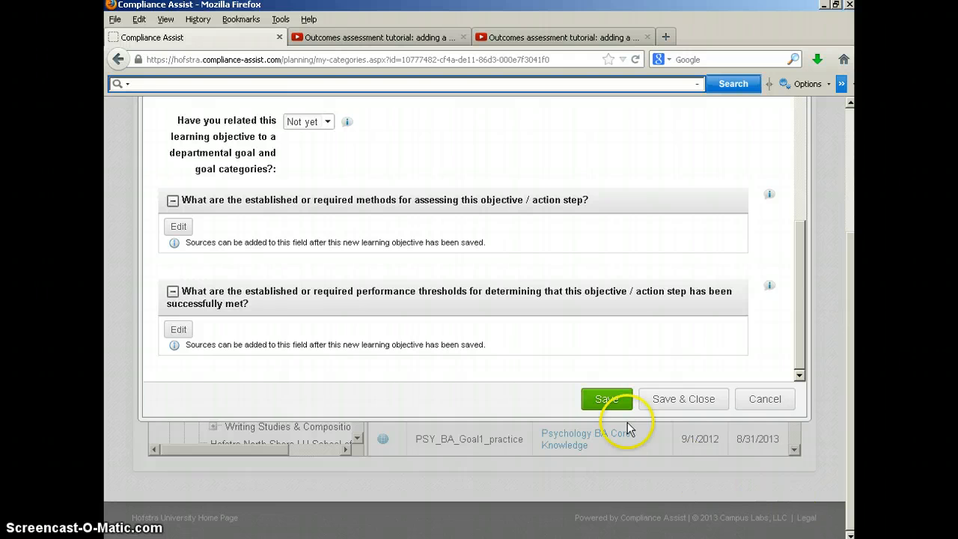
click(609, 400)
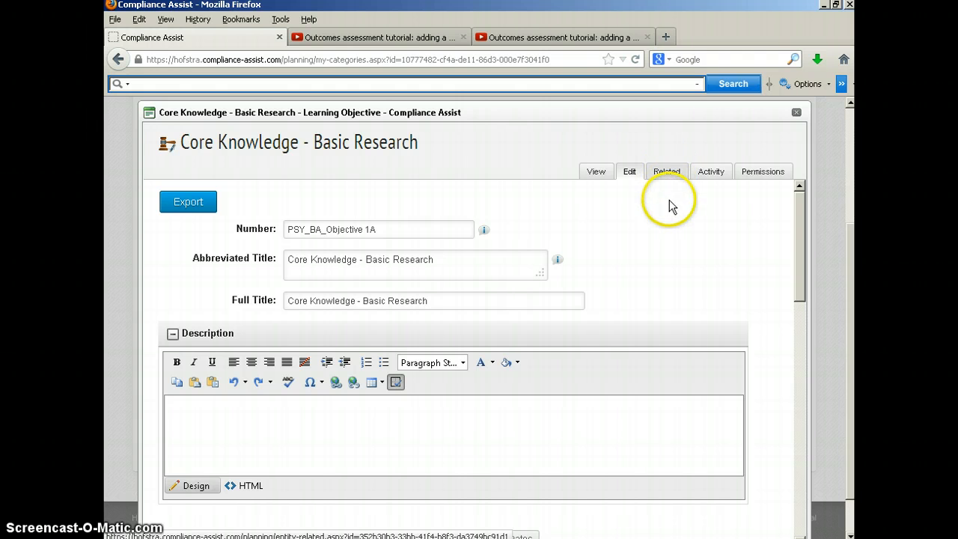
Start adding an item that the learning objective supports, and list the goals belonging to the Psychology BA program.
click(667, 173)
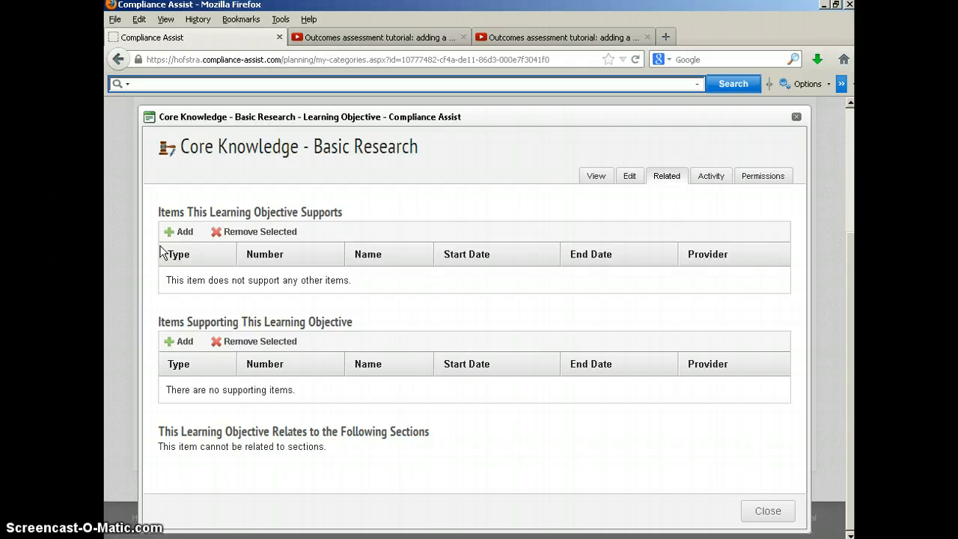
click(181, 231)
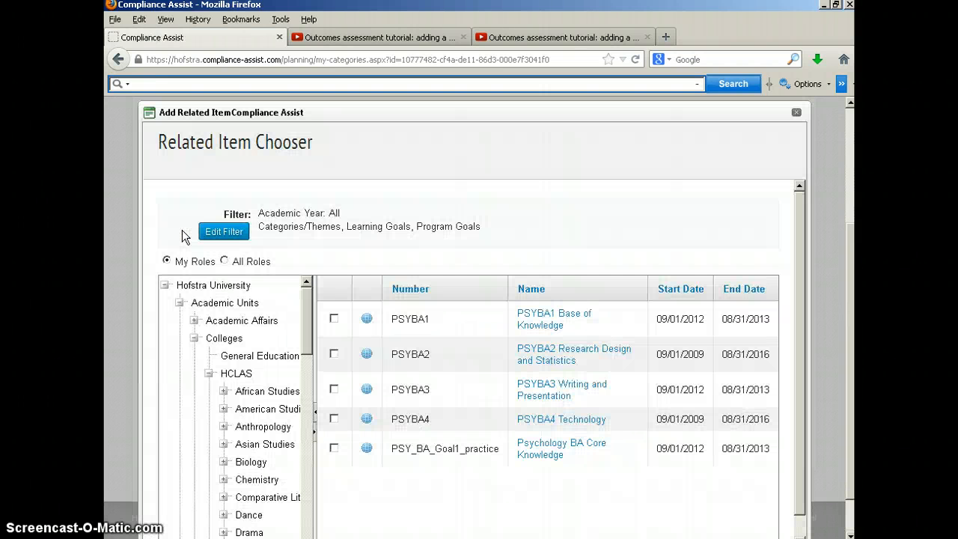
drag(310, 324, 298, 442)
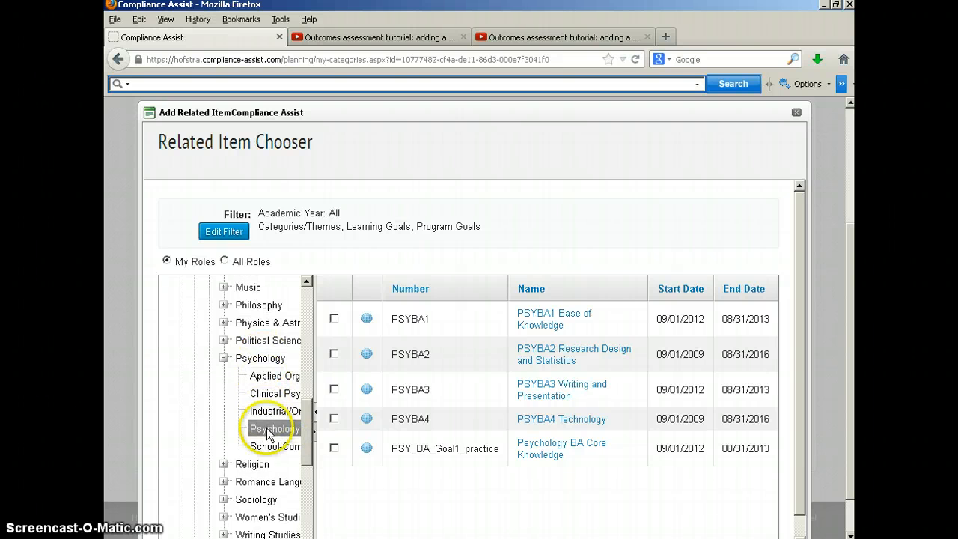
click(270, 433)
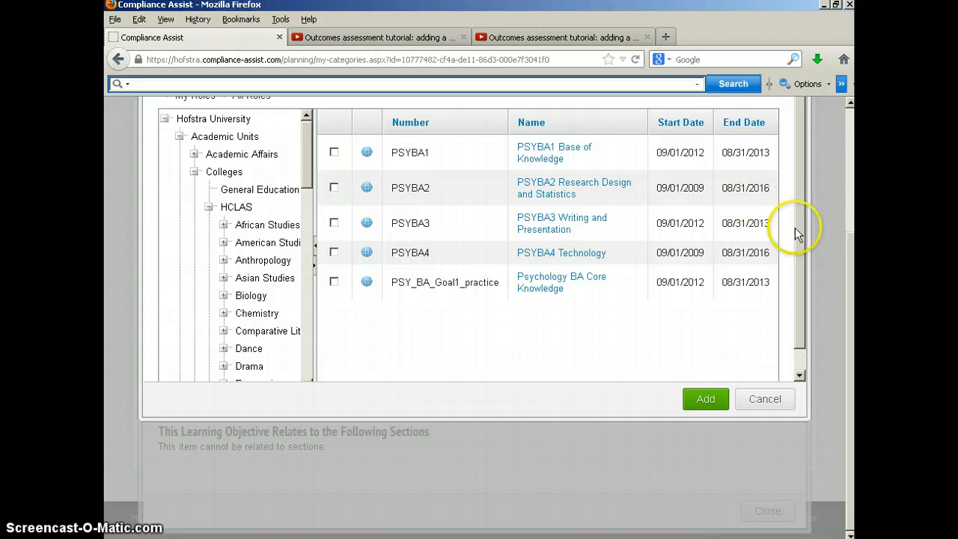
Review the academic year choices in the related item filter and keep the filter at All.
drag(850, 247, 850, 112)
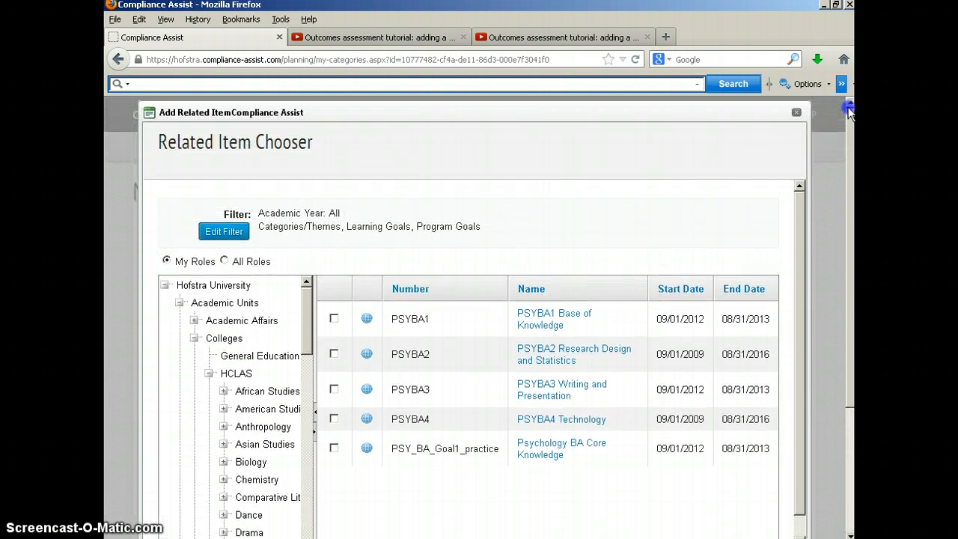
click(225, 232)
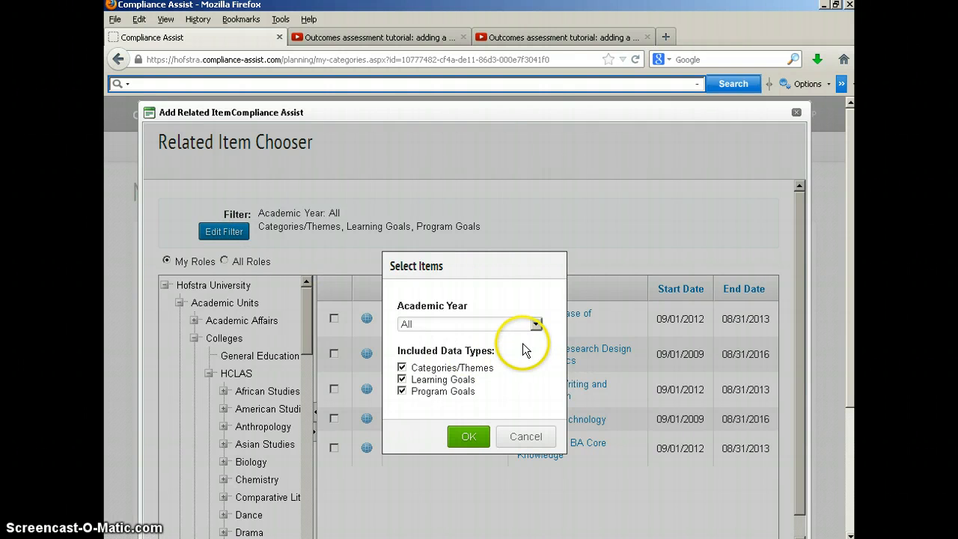
click(536, 325)
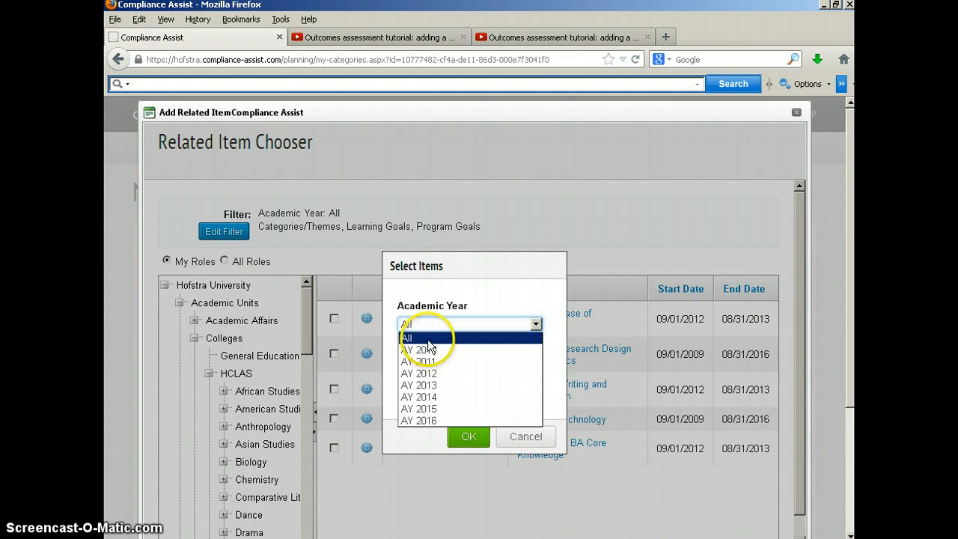
click(428, 339)
click(536, 324)
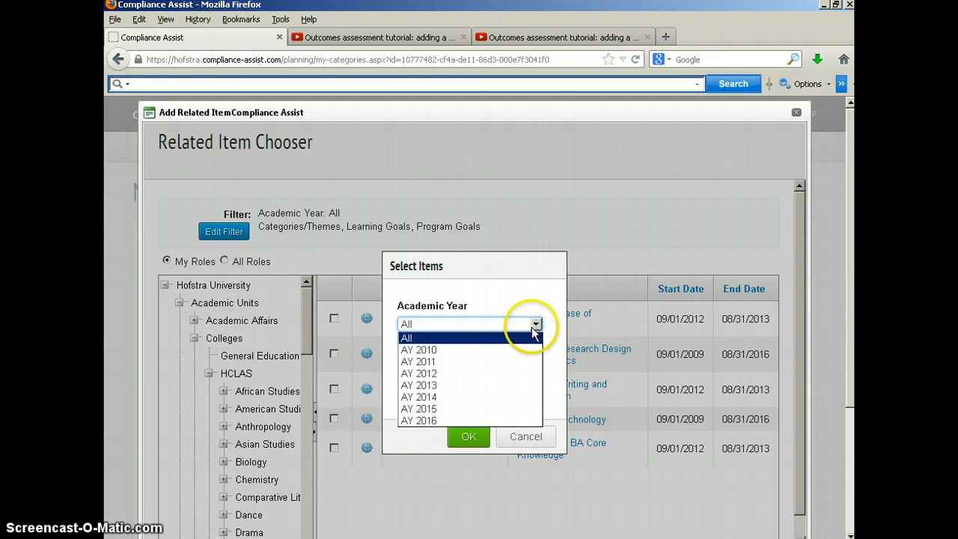
click(536, 324)
click(471, 437)
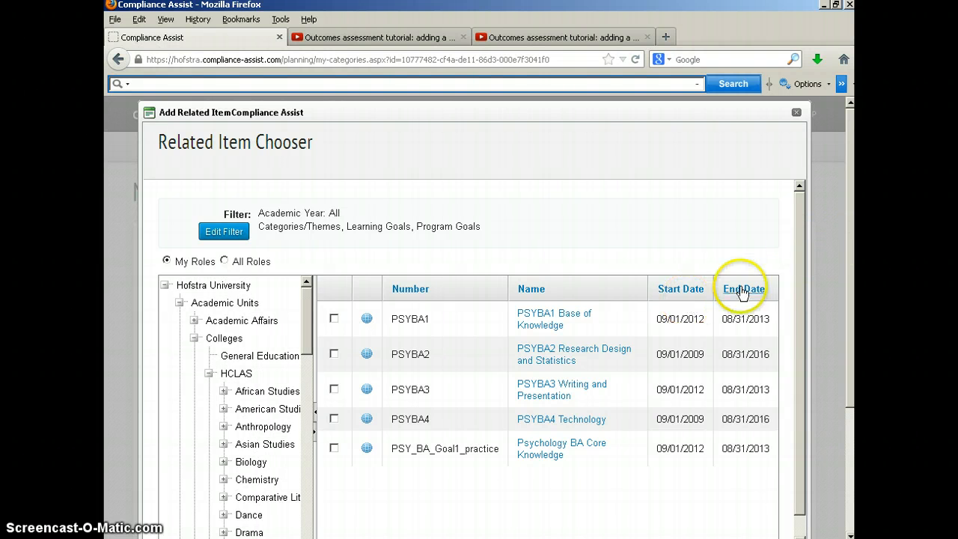
Relate the learning objective to the Psychology BA learning goal PSY_BA_Goal1_practice, Psychology BA Core Knowledge.
drag(850, 298, 850, 341)
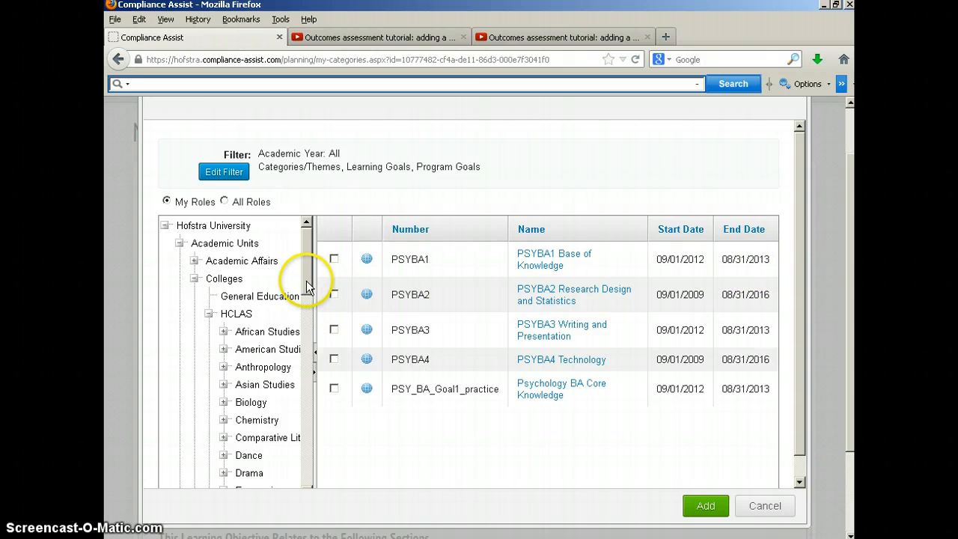
drag(307, 290, 310, 369)
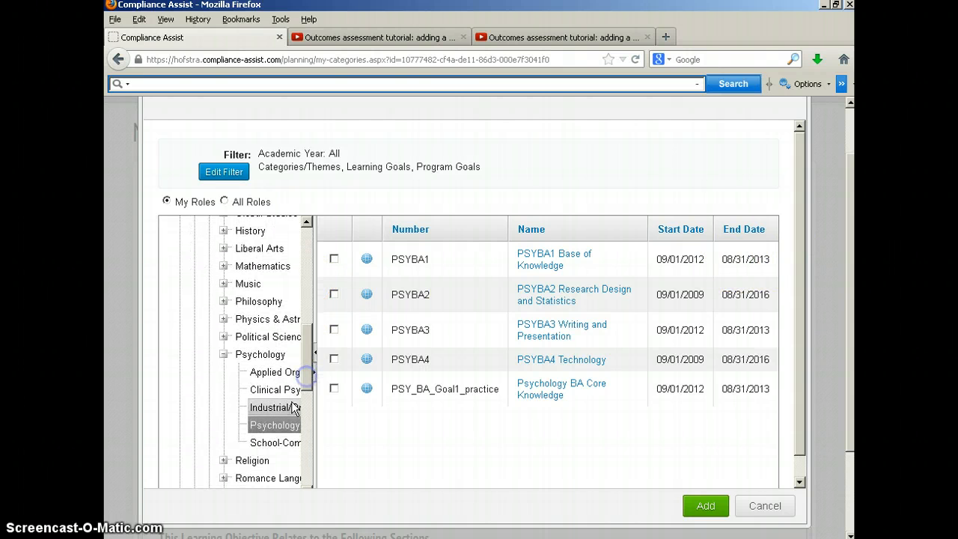
click(273, 426)
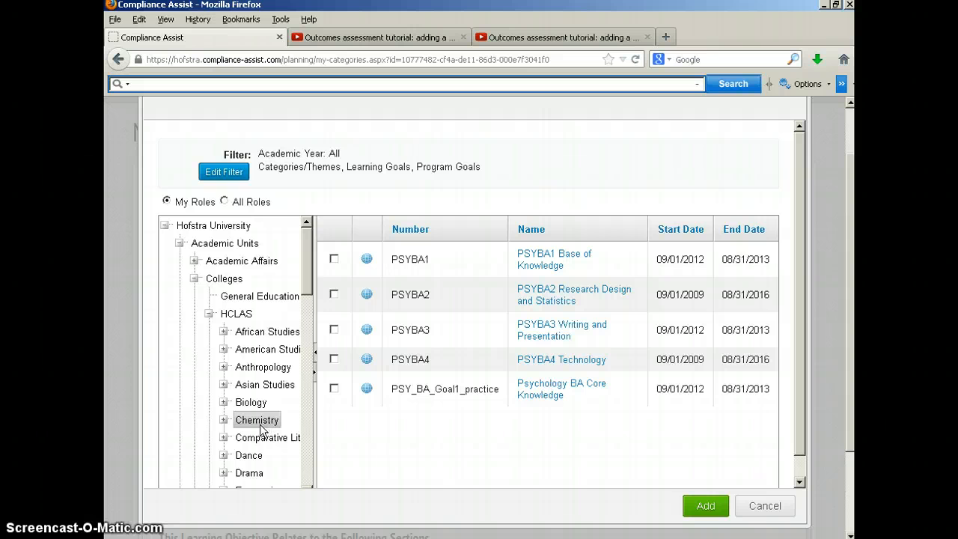
drag(852, 266, 856, 311)
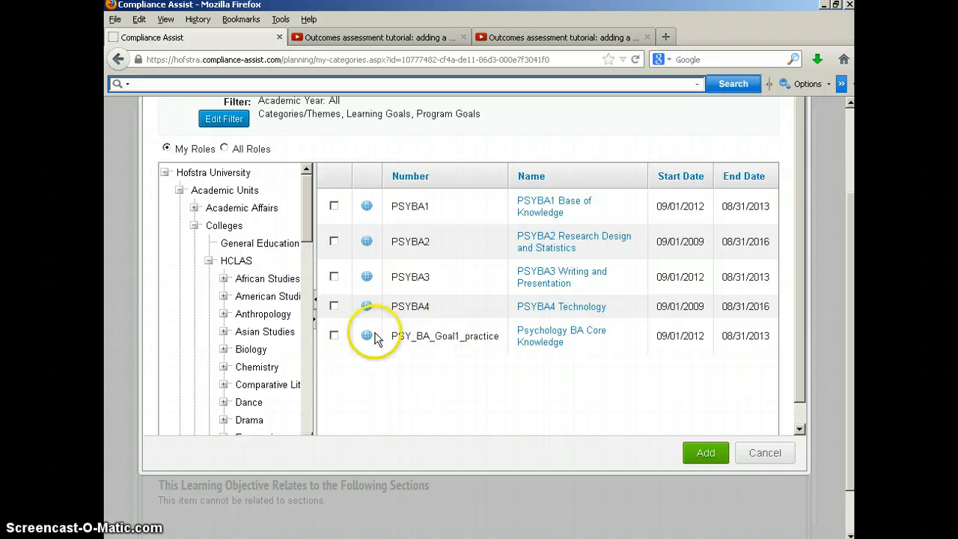
click(334, 338)
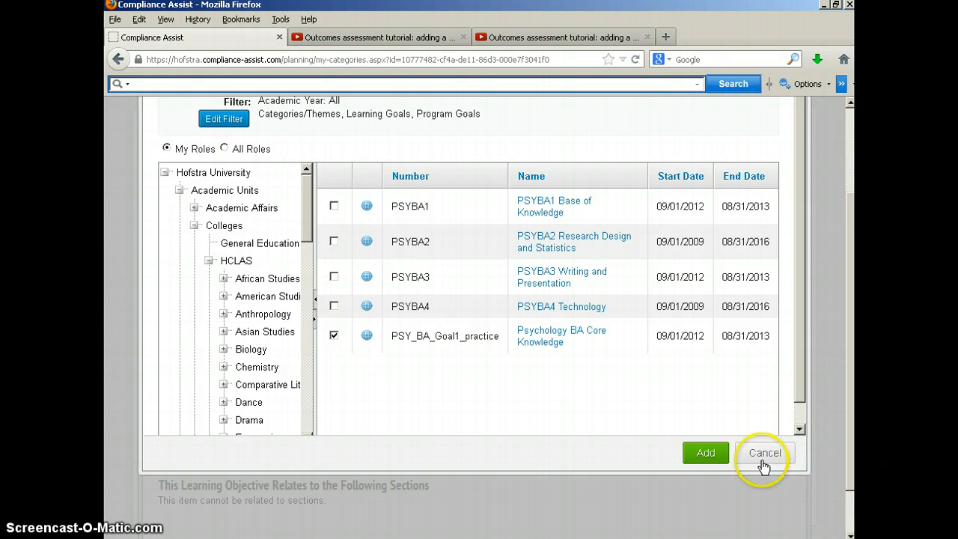
click(705, 454)
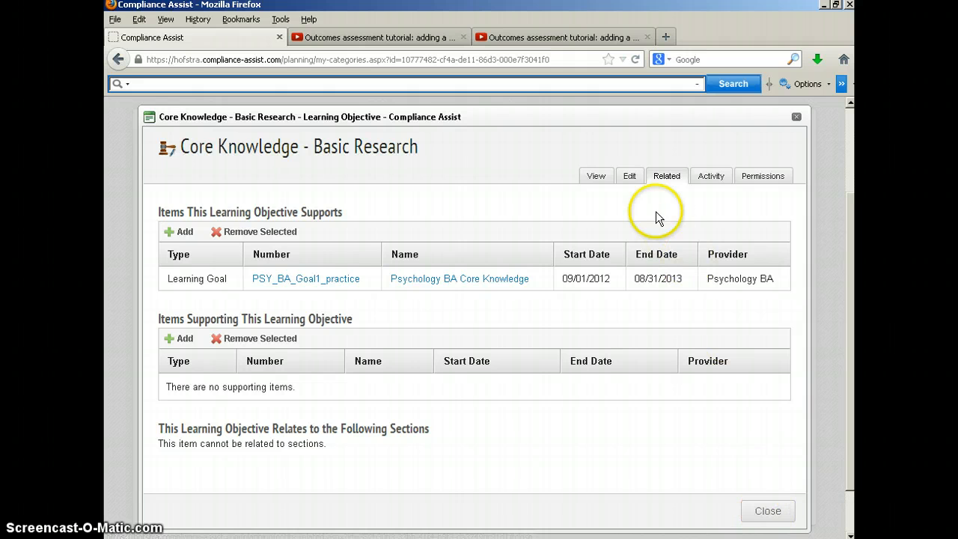
Set the answer on whether the objective has been related to a departmental goal and goal categories to Yes.
click(630, 178)
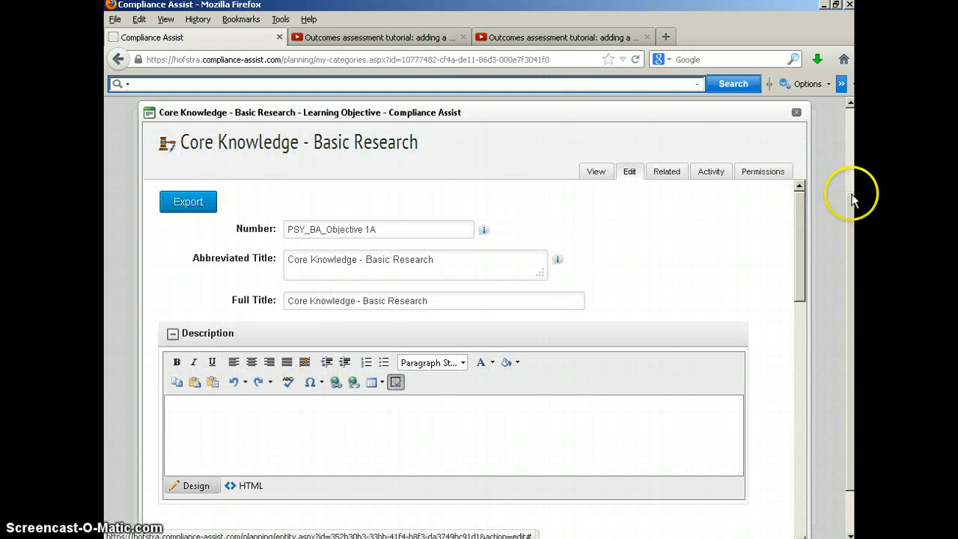
drag(799, 215, 800, 313)
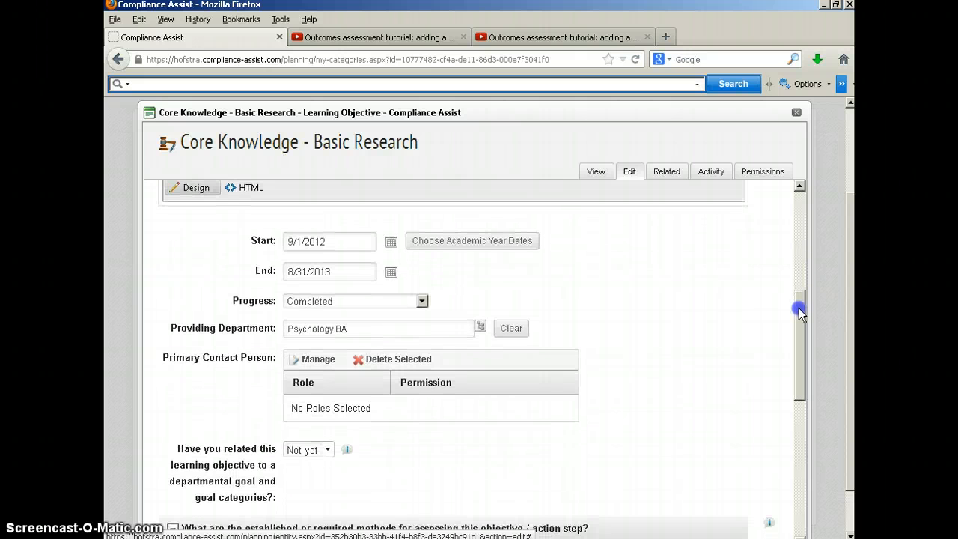
drag(800, 313, 798, 339)
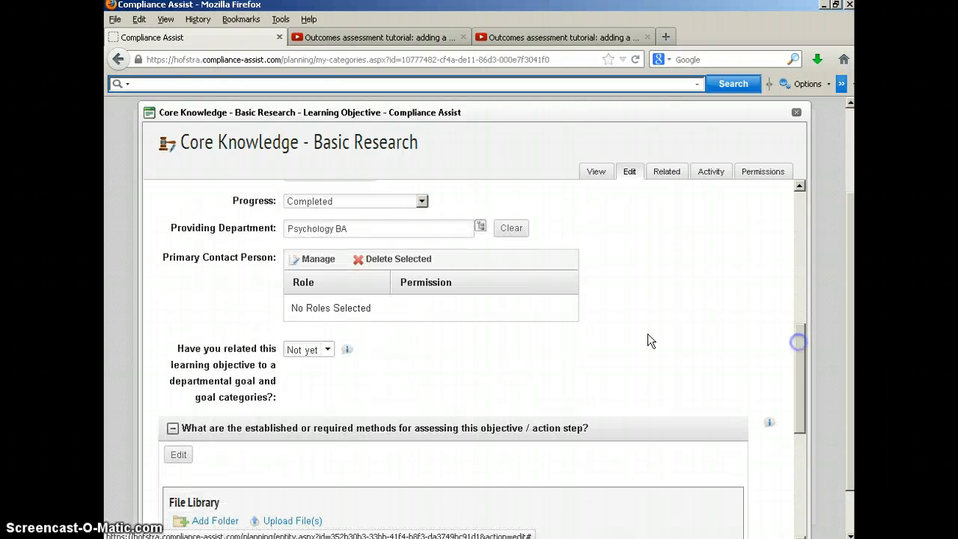
click(329, 352)
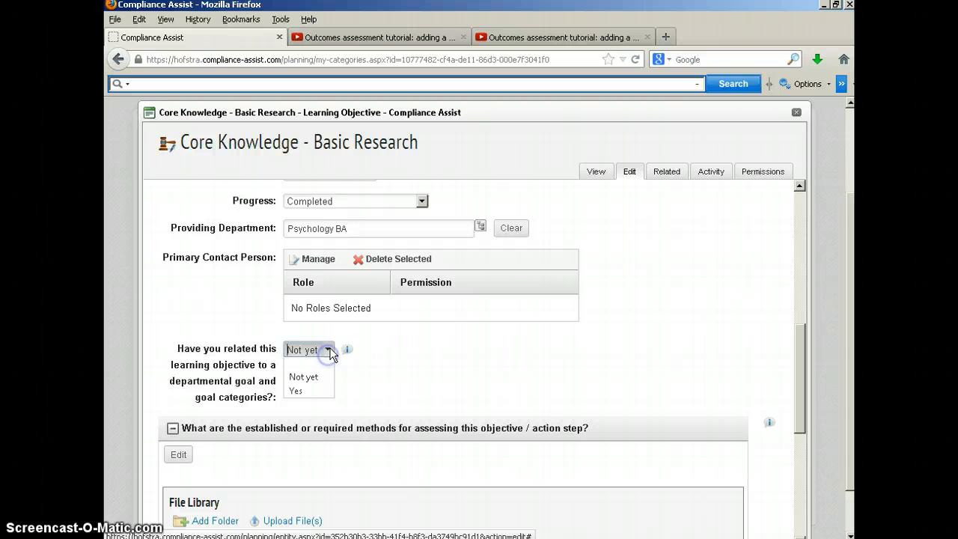
click(302, 390)
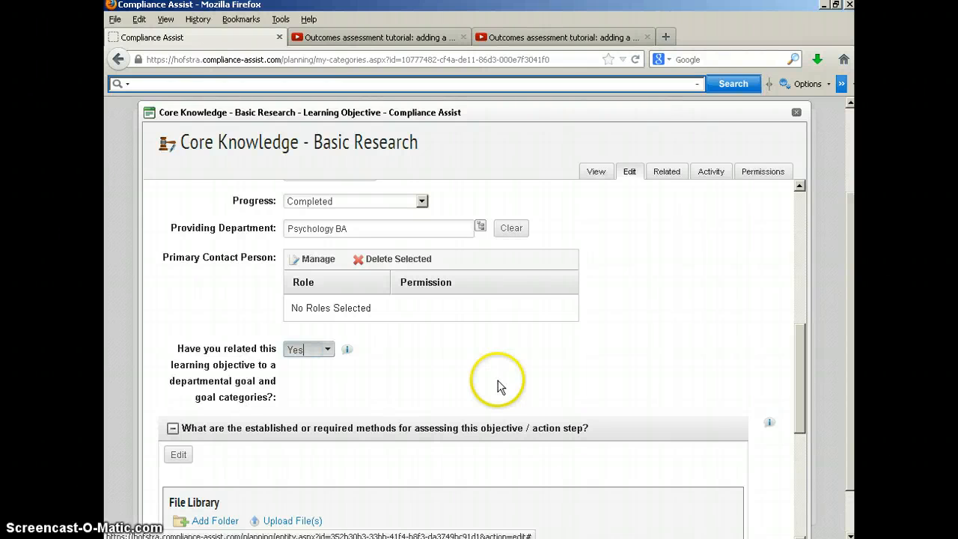
drag(800, 367, 800, 187)
Relate the learning objective to the Academic Units category AGC 09, Discipline-Specific Knowledge.
click(678, 178)
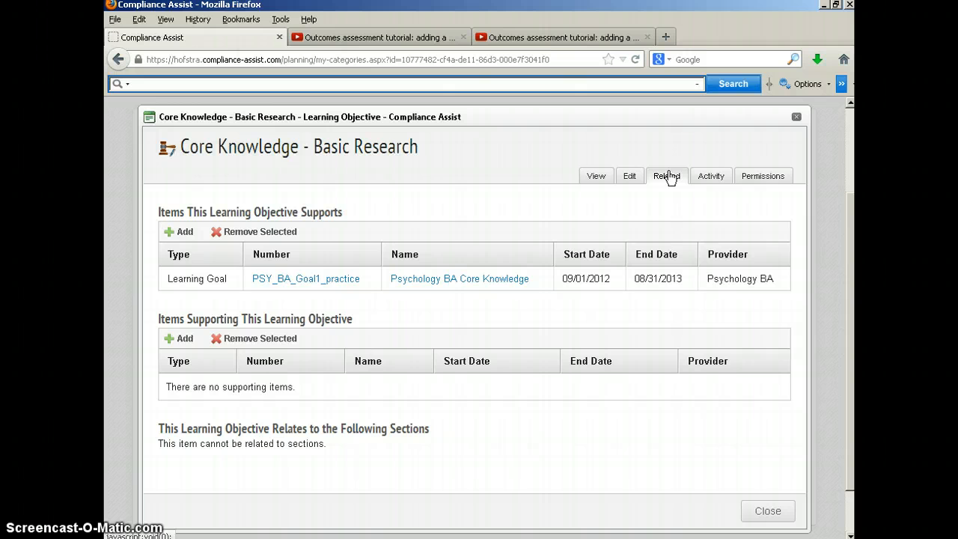
click(182, 233)
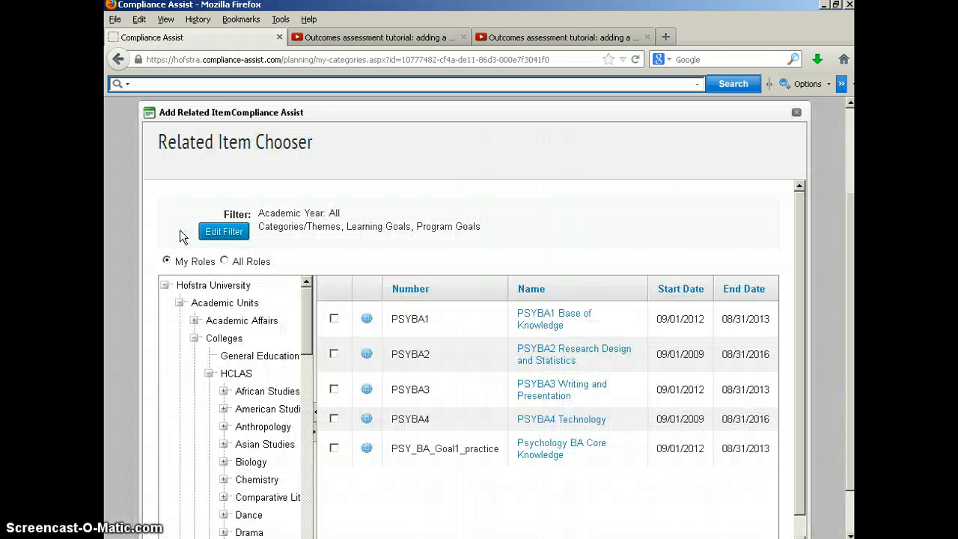
click(235, 238)
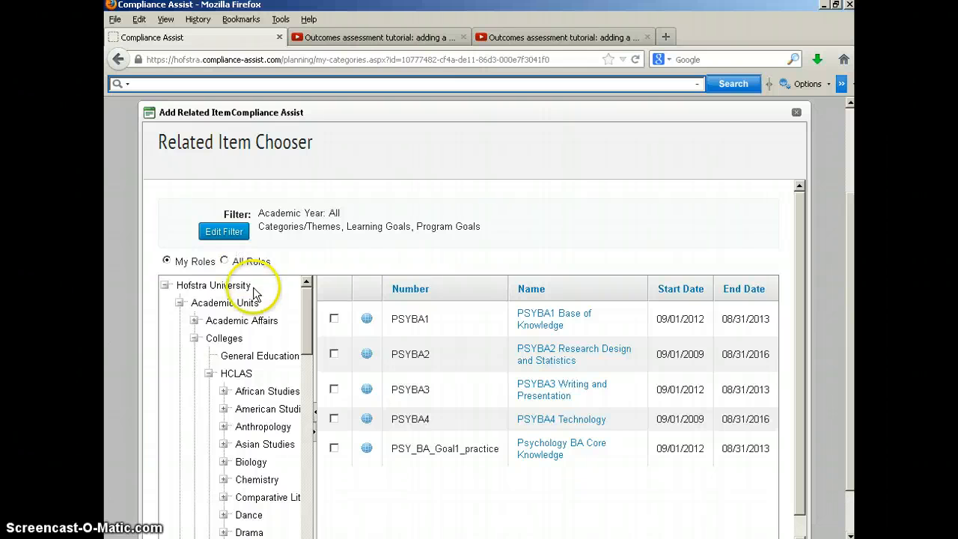
click(202, 304)
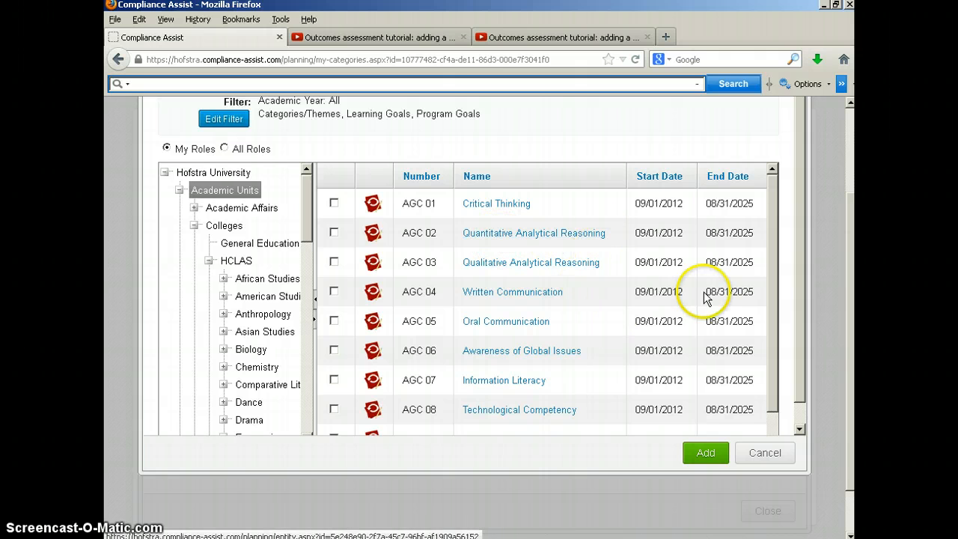
drag(771, 272, 767, 344)
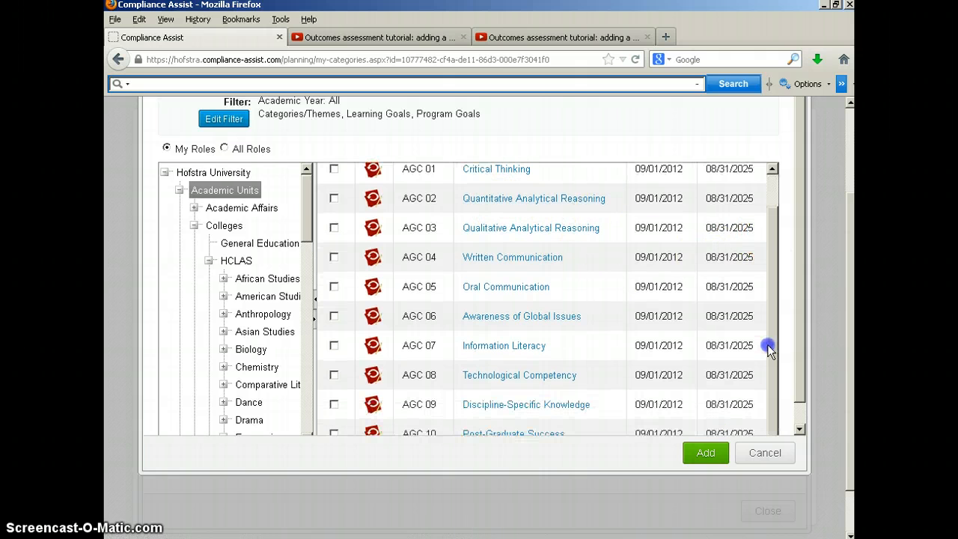
click(798, 432)
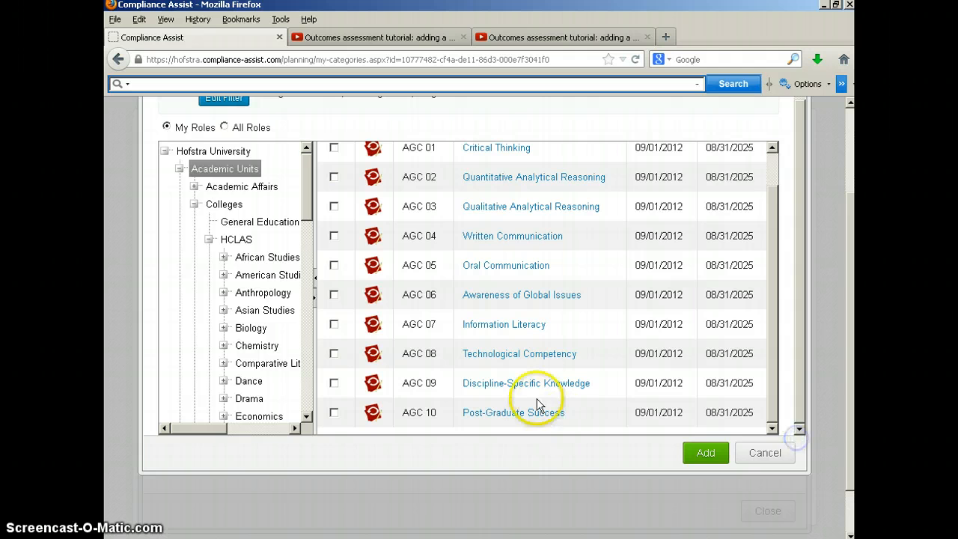
click(335, 384)
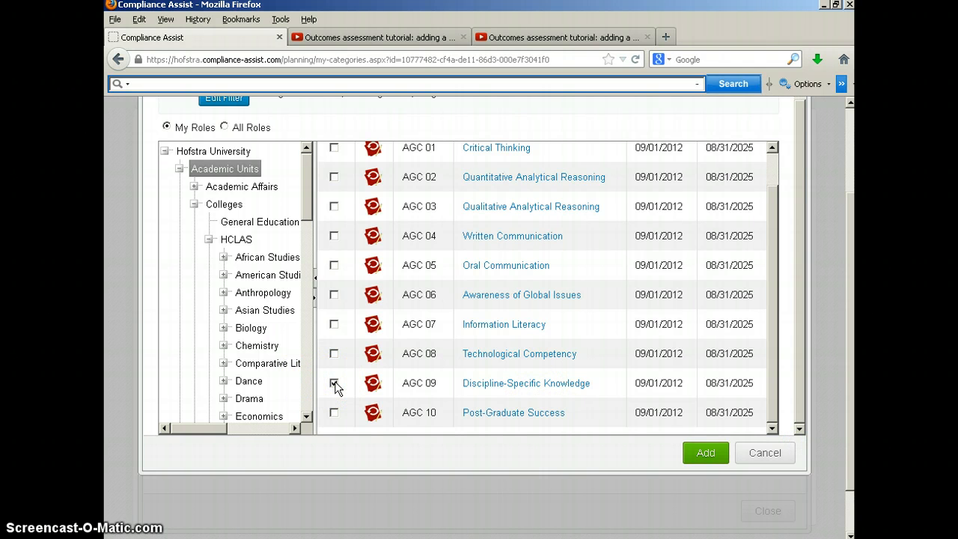
click(706, 454)
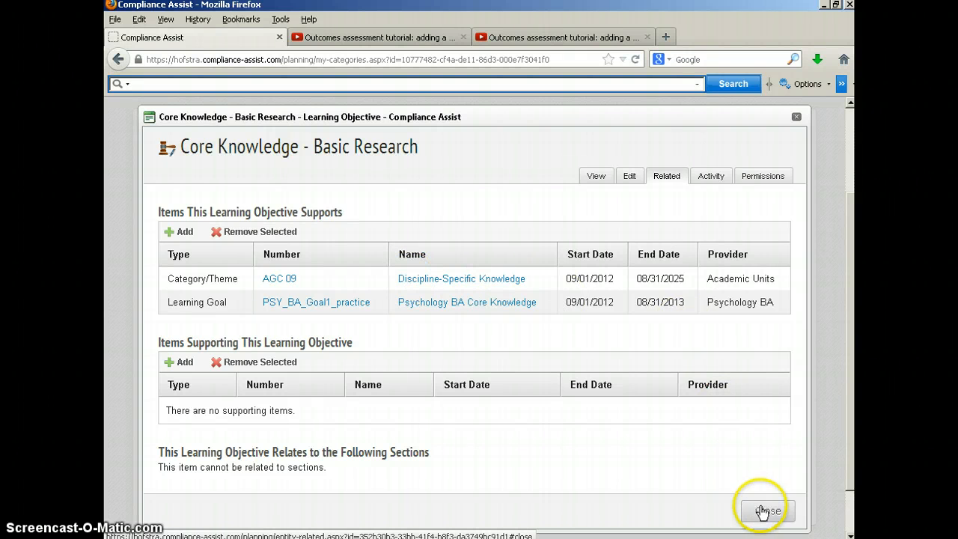
Return to editing the learning objective and answer Yes to having related it to a departmental goal and goal categories.
click(629, 177)
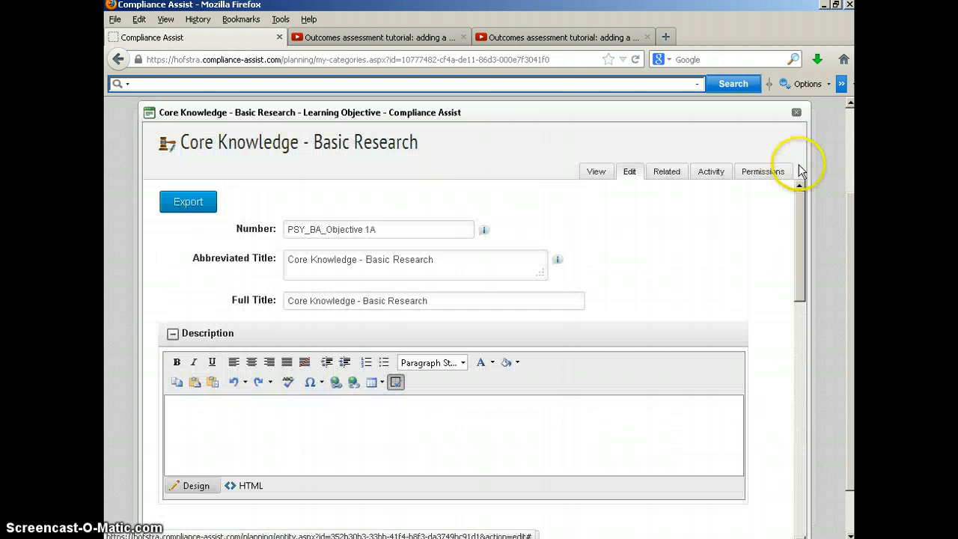
drag(799, 214, 799, 250)
click(241, 360)
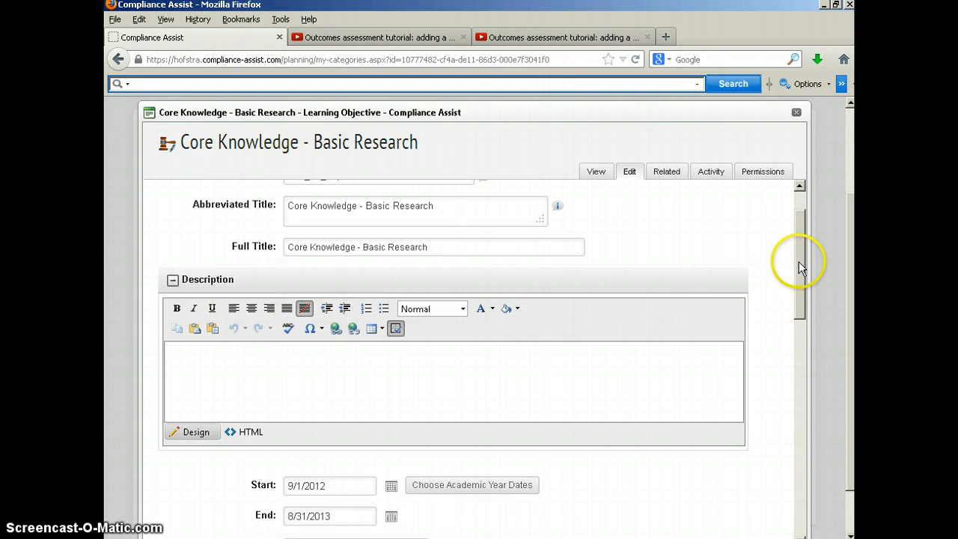
drag(801, 267, 795, 358)
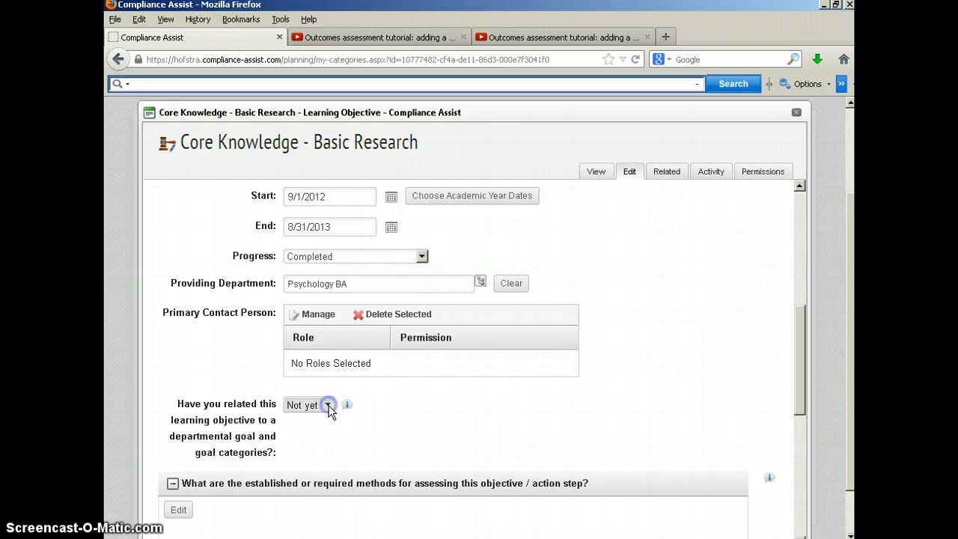
click(328, 405)
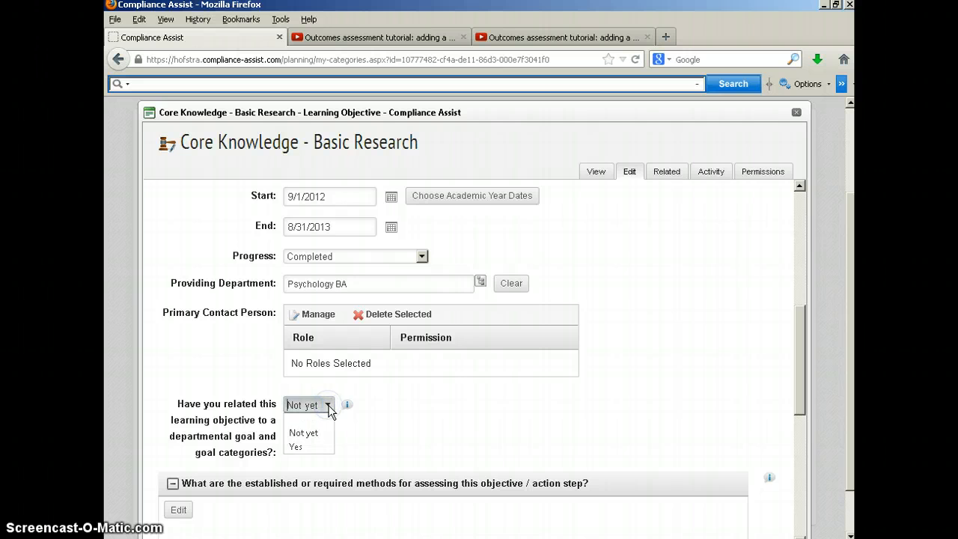
click(300, 448)
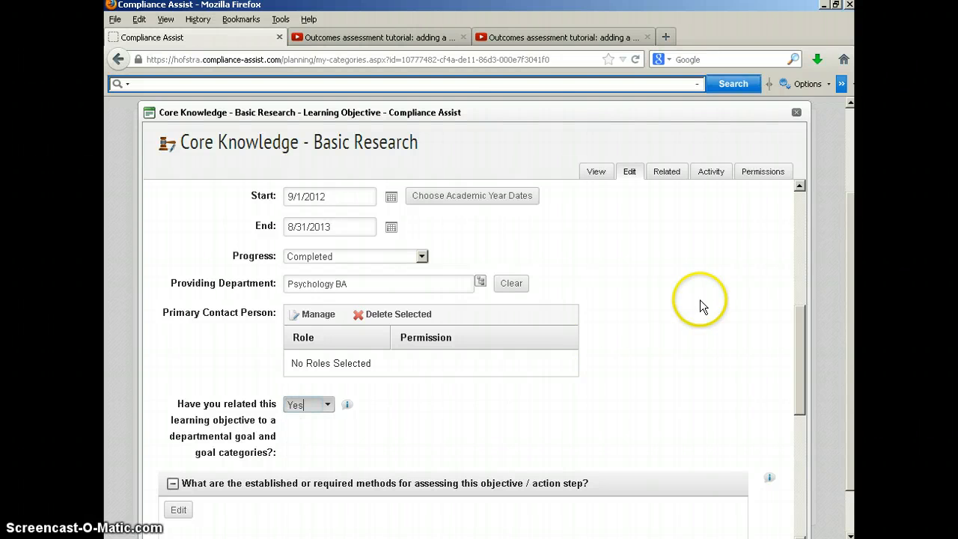
Enter "Major Fields Test" as the established method for assessing this learning objective and update the answer.
drag(801, 338, 803, 411)
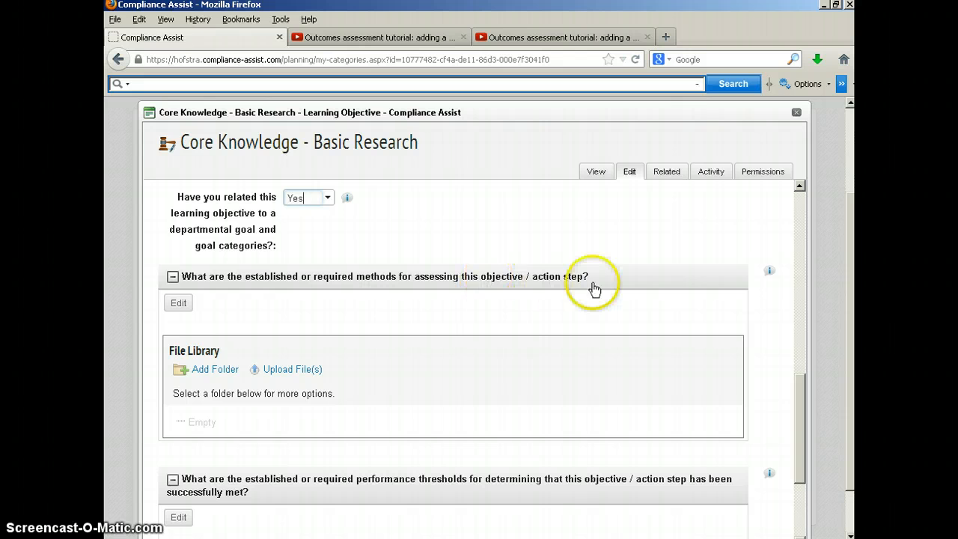
click(181, 303)
click(274, 286)
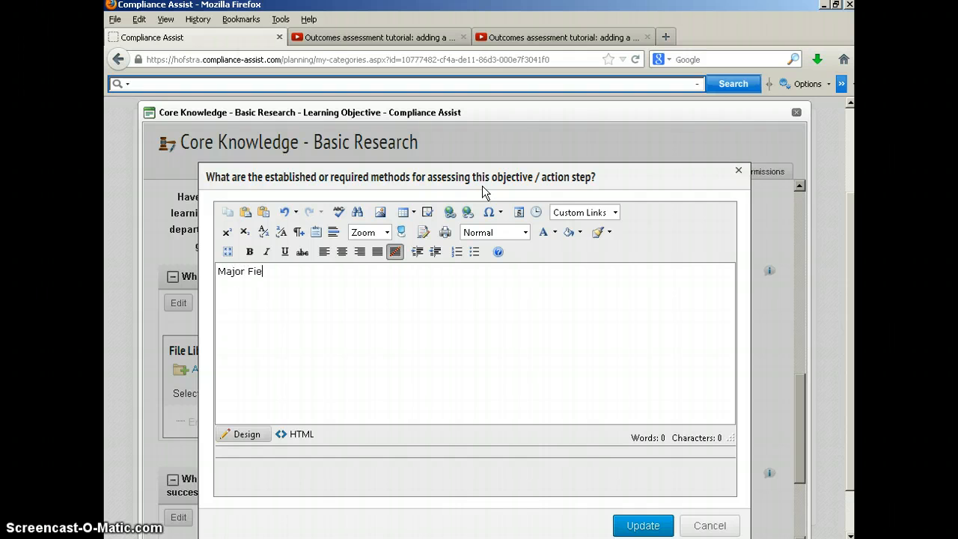
text(lds Test)
click(646, 526)
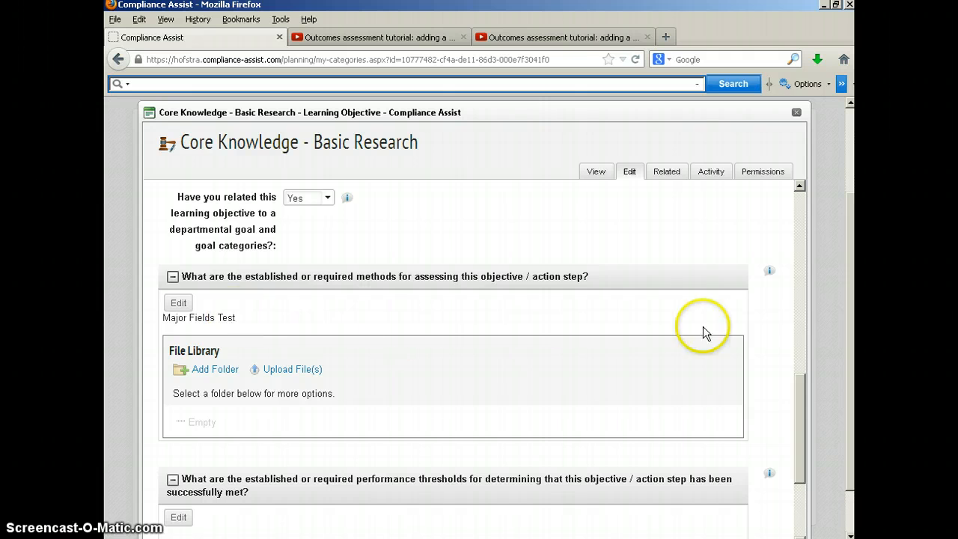
Enter "50% on the national norms" as the performance threshold for determining that the objective has been met and update the answer.
drag(800, 391, 797, 437)
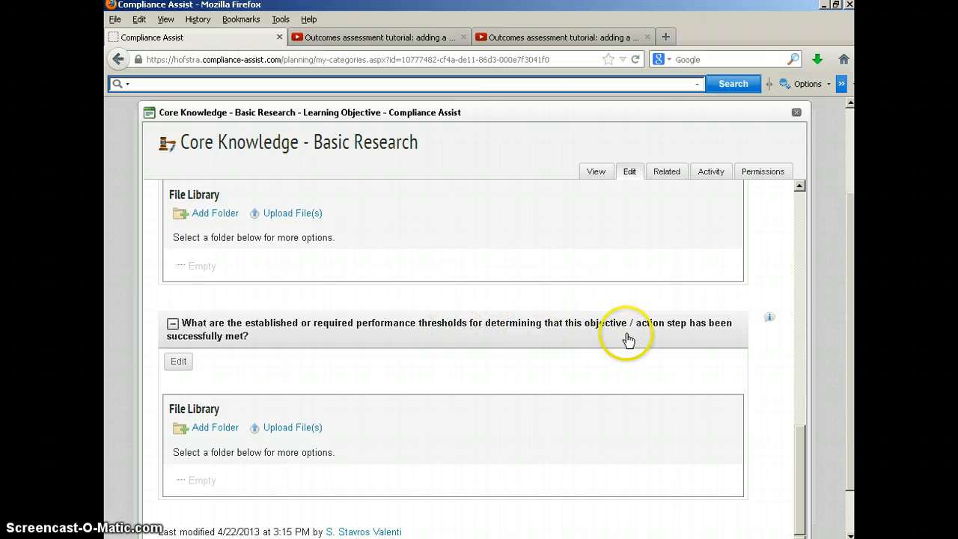
click(177, 364)
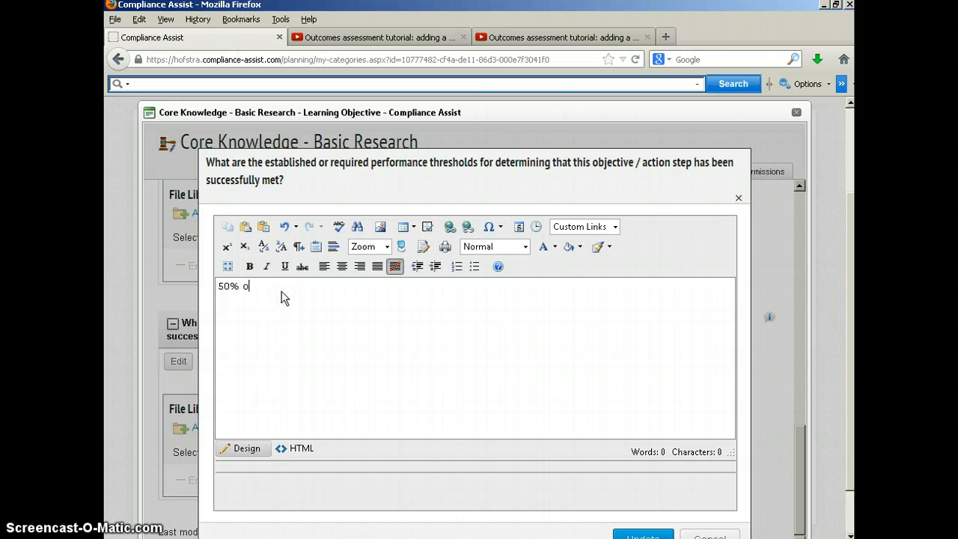
text(50% on the ma)
click(361, 291)
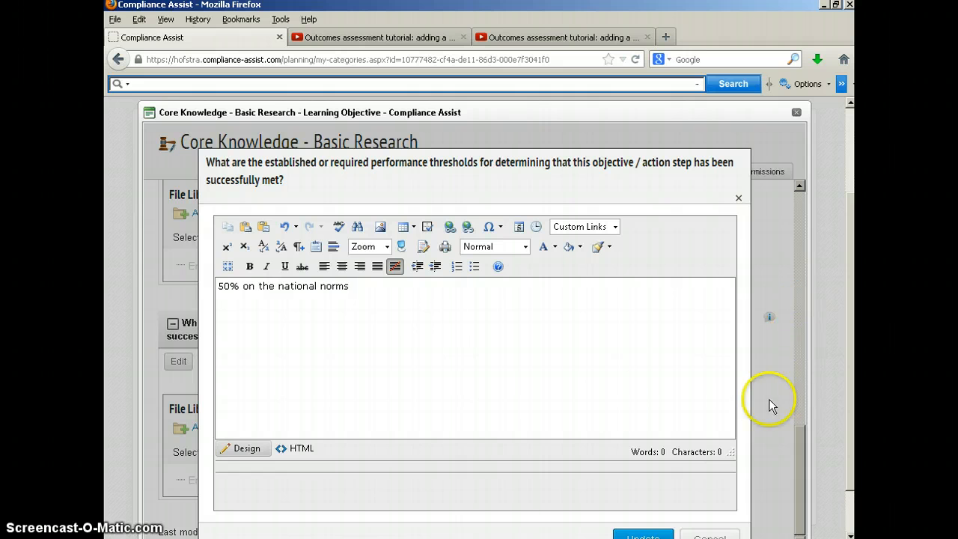
scroll(710, 471, down, 2)
click(642, 486)
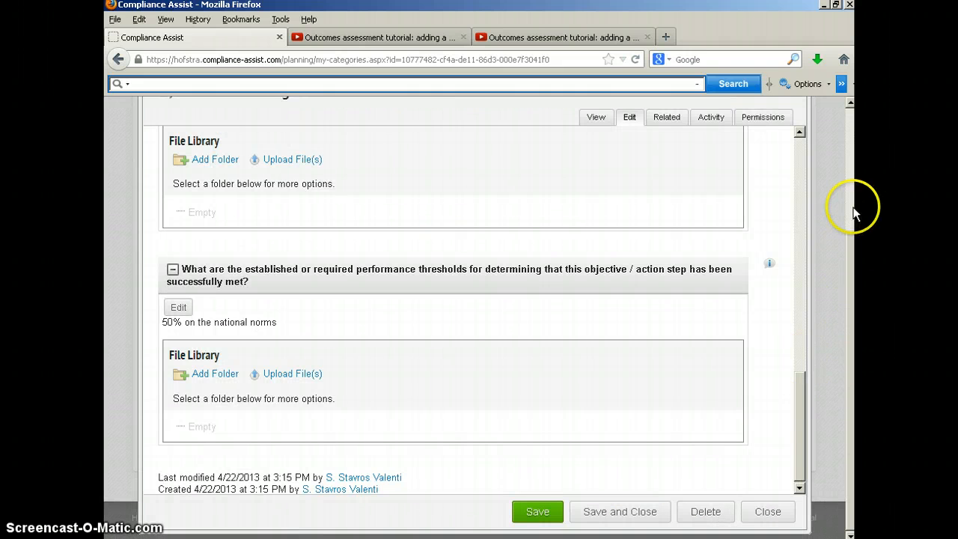
Save and close the learning objective, and check its entry in the Psychology BA item list.
drag(795, 404, 798, 419)
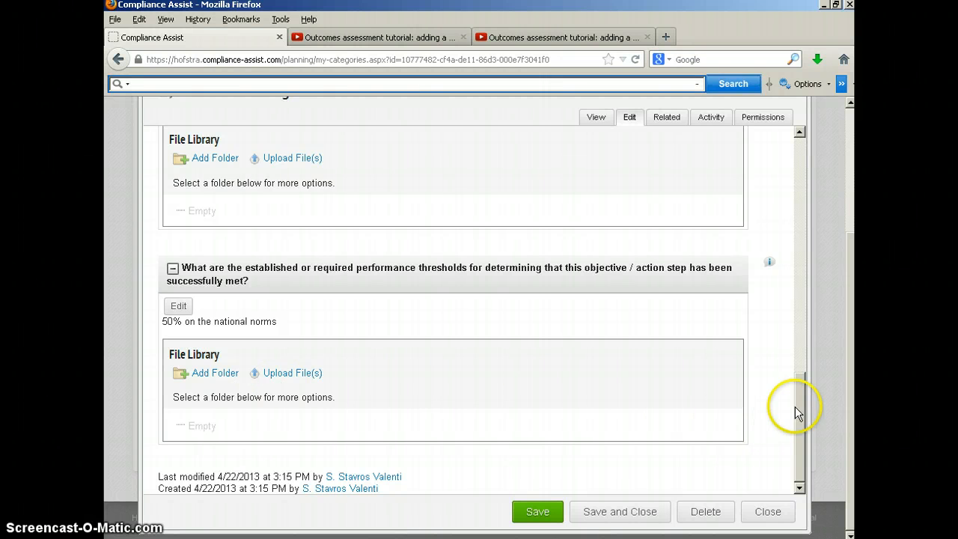
drag(800, 417, 830, 206)
scroll(827, 153, down, 15)
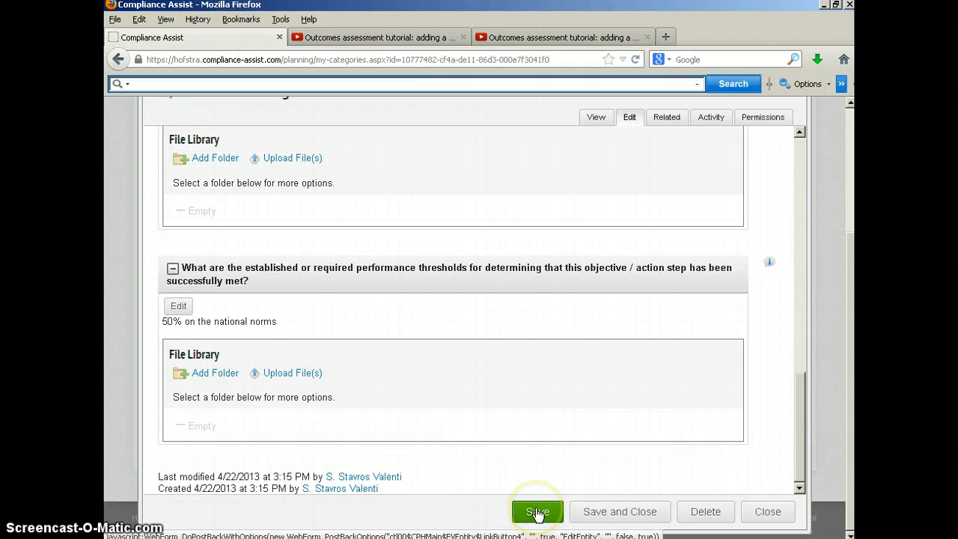
click(606, 515)
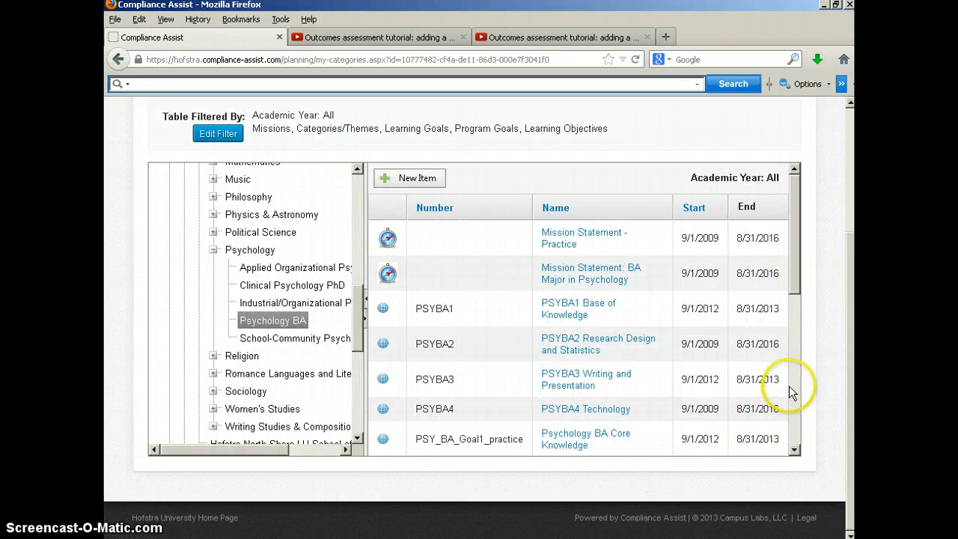
drag(789, 296, 792, 457)
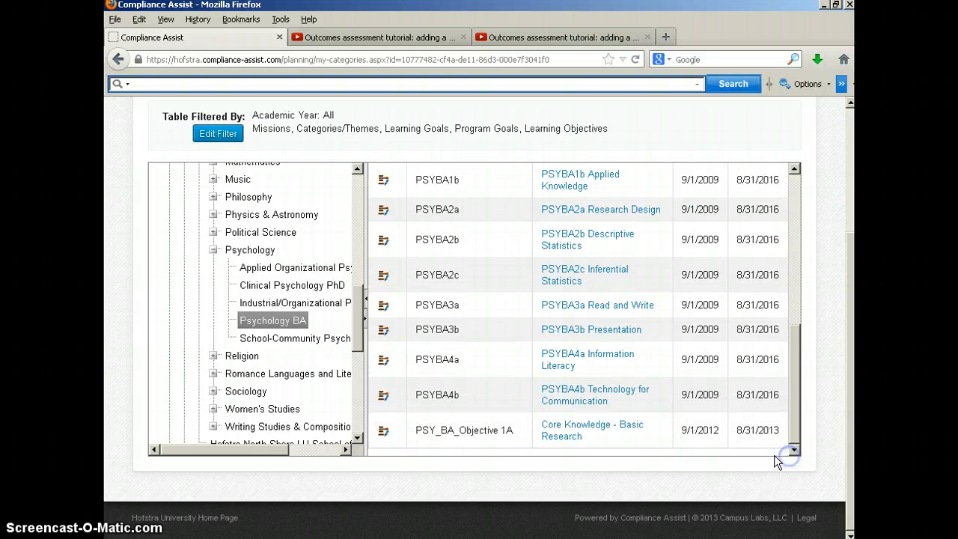
mouse_move(795, 419)
mouse_down()
mouse_move(795, 367)
mouse_move(794, 430)
mouse_up()
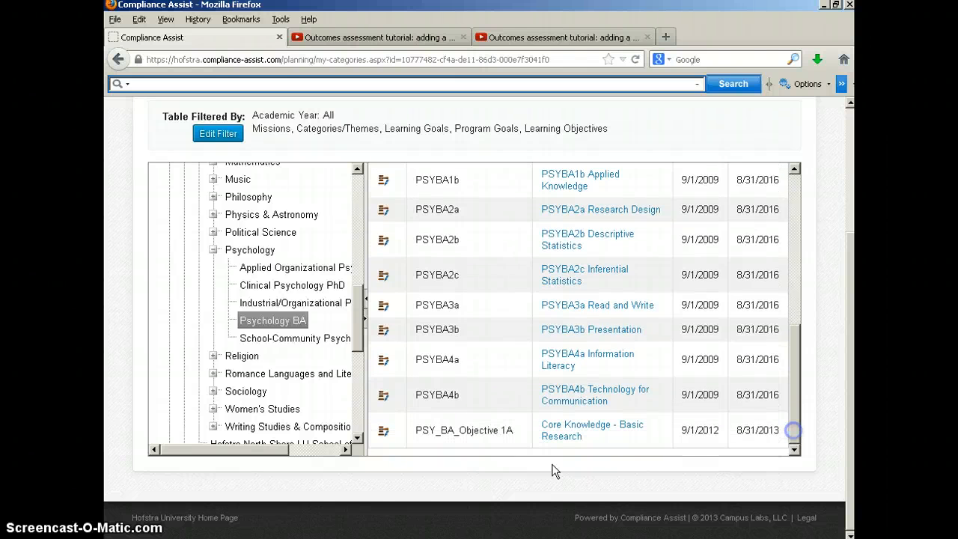